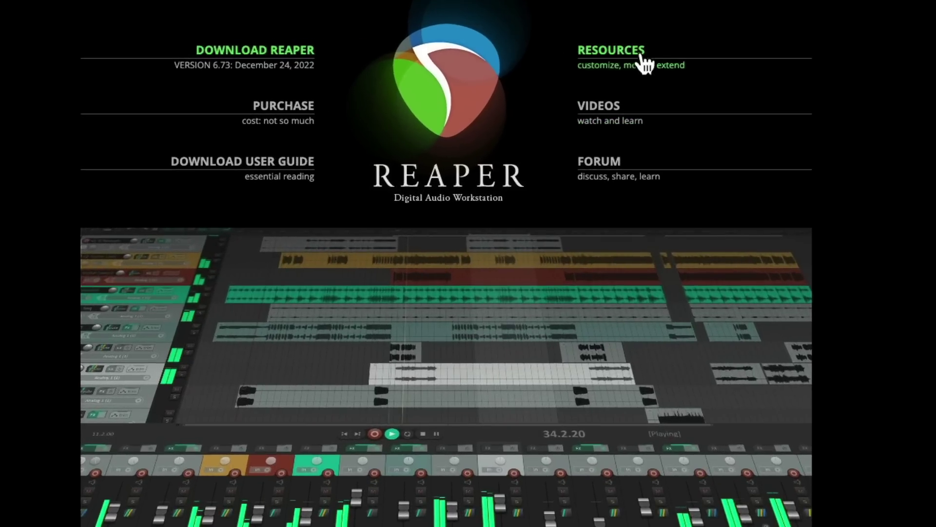
# Step: Search the REAPER Stash uploads on the REAPER website for 'sower'
pyautogui.moveTo(586, 50)
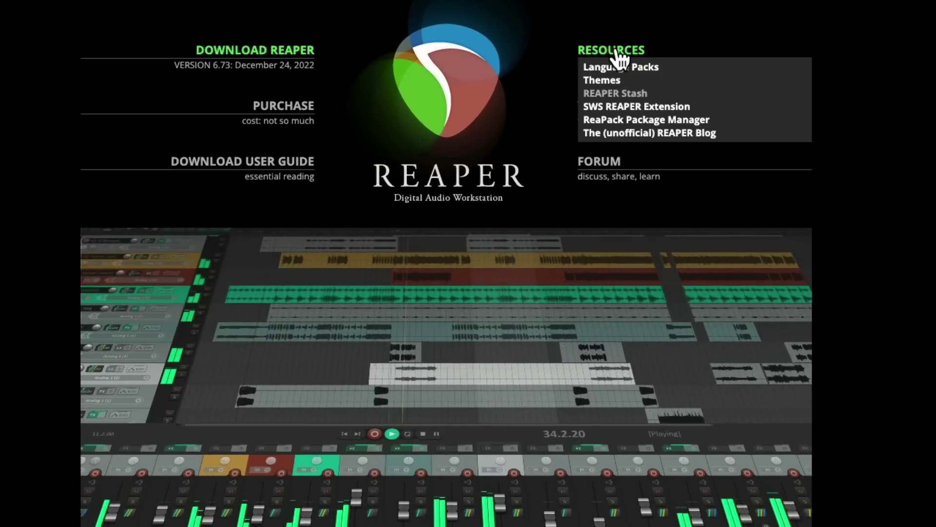
pyautogui.click(637, 89)
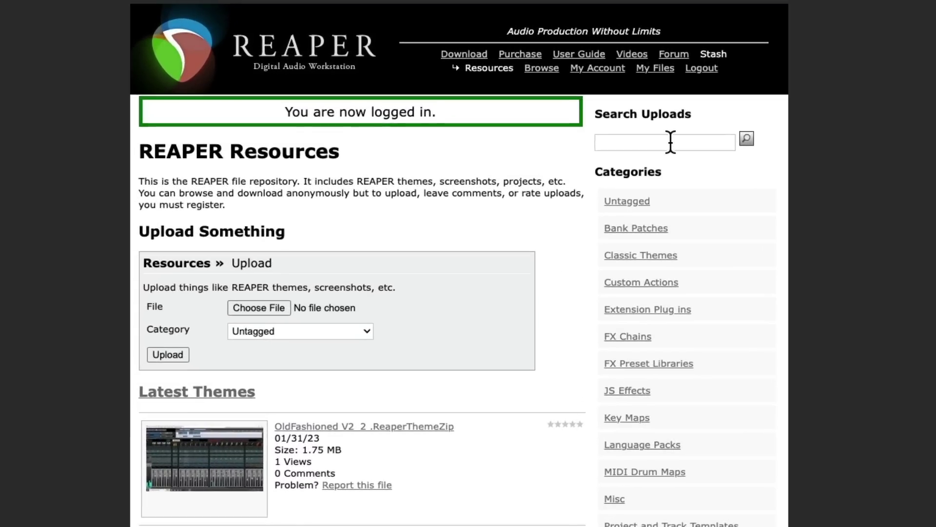
pyautogui.click(613, 108)
pyautogui.write('sower')
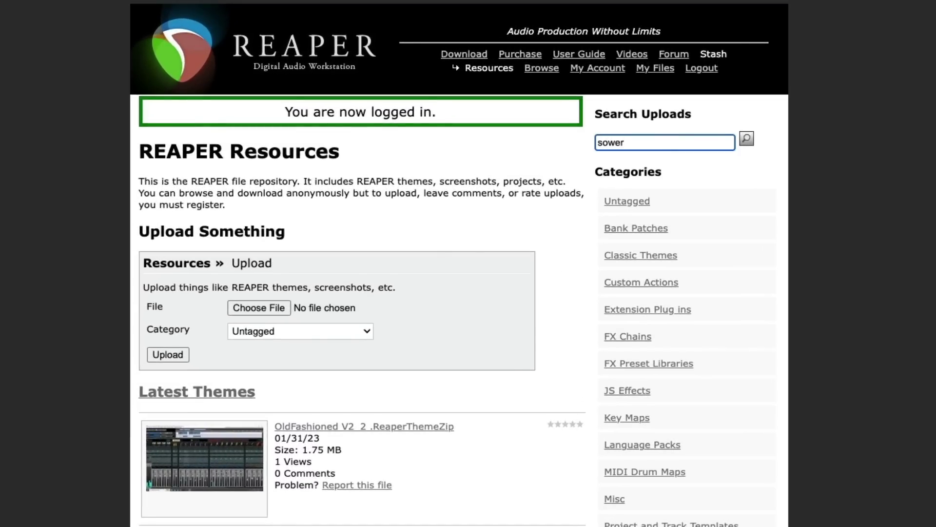
pyautogui.press('Return')
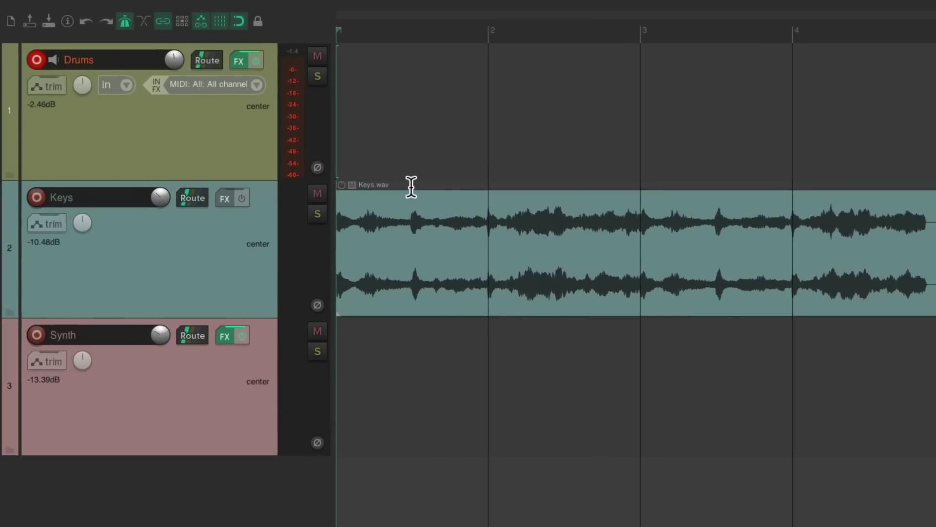
pyautogui.click(239, 61)
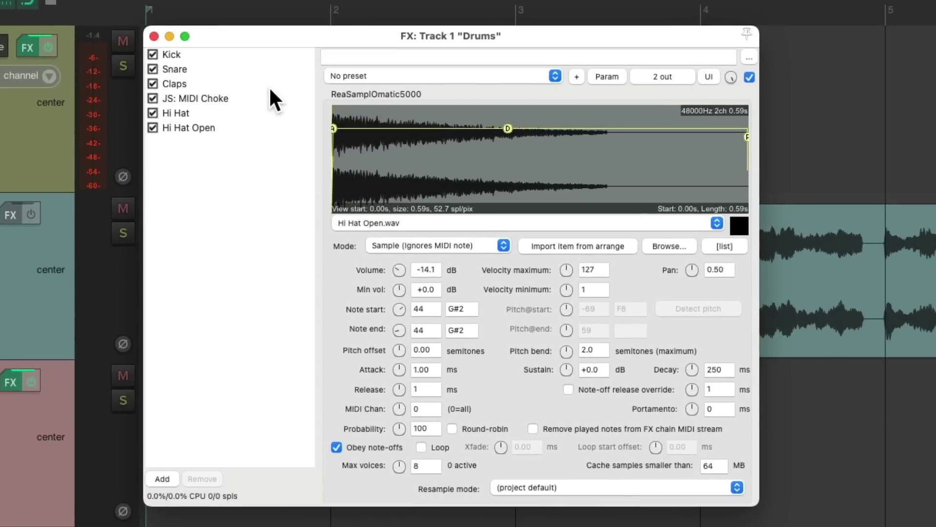
pyautogui.click(263, 54)
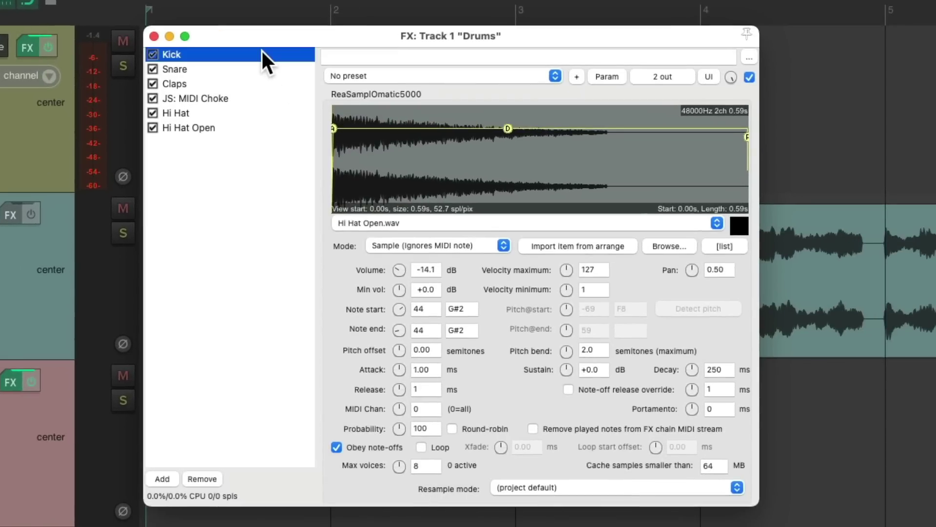
pyautogui.click(261, 72)
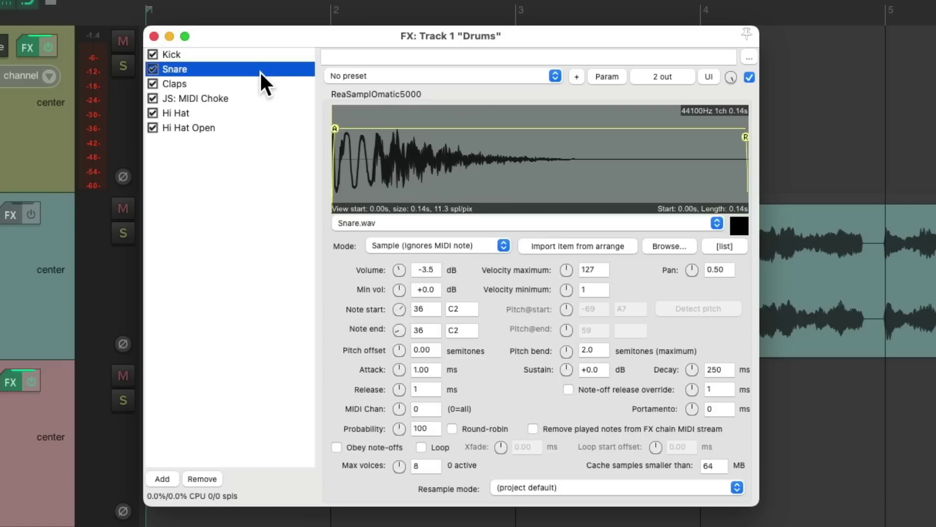
pyautogui.click(259, 85)
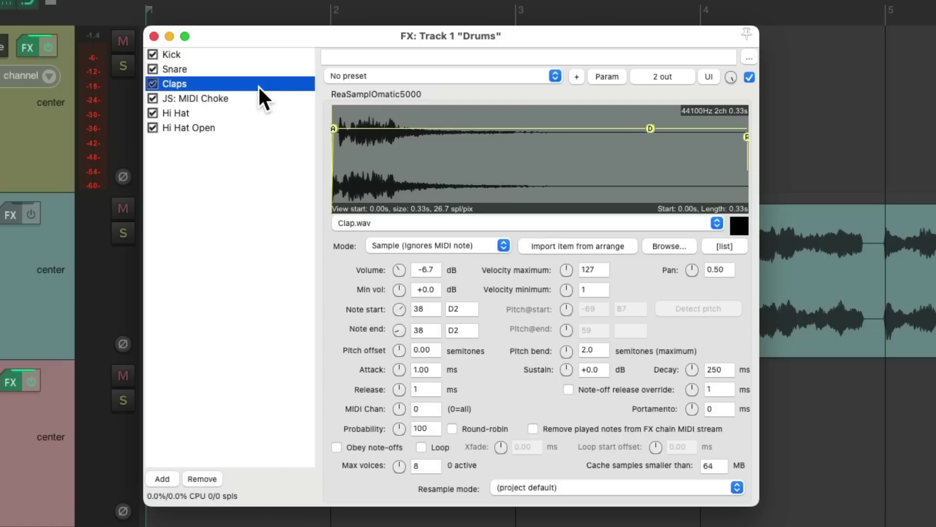
pyautogui.click(261, 108)
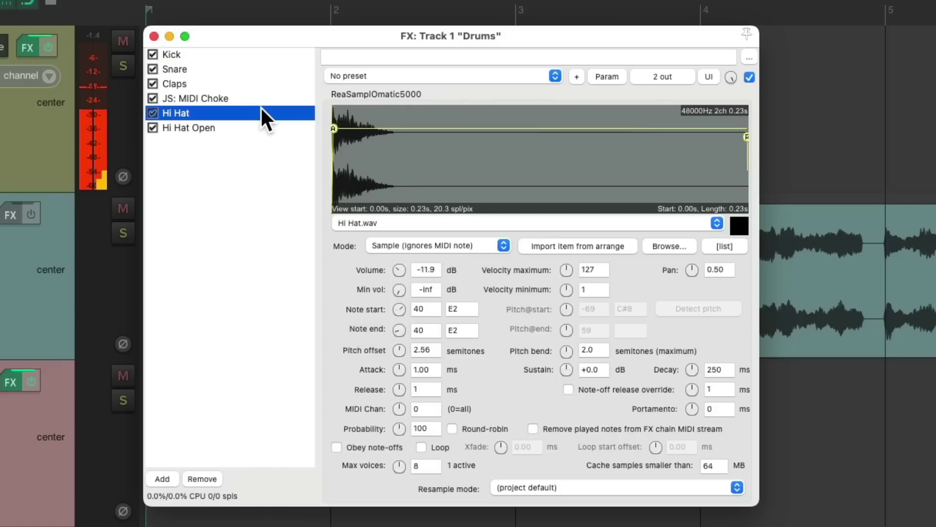
pyautogui.click(261, 128)
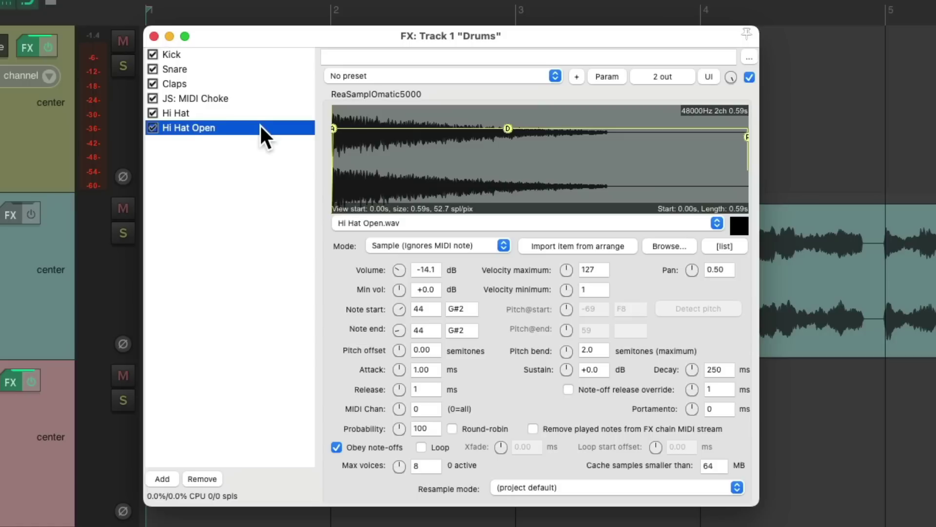
pyautogui.click(155, 36)
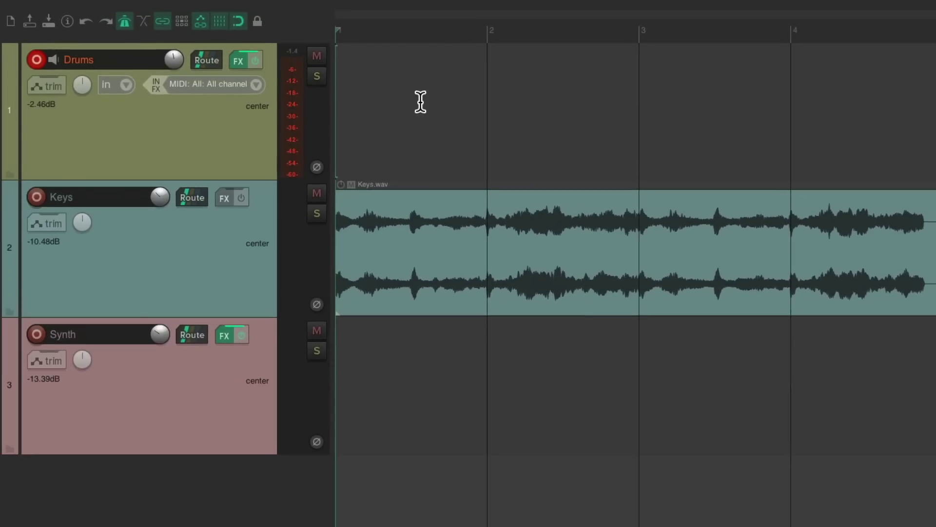
# Step: Launch the Sower step sequencer from Extensions and set Number of bars to 2
pyautogui.click(441, 9)
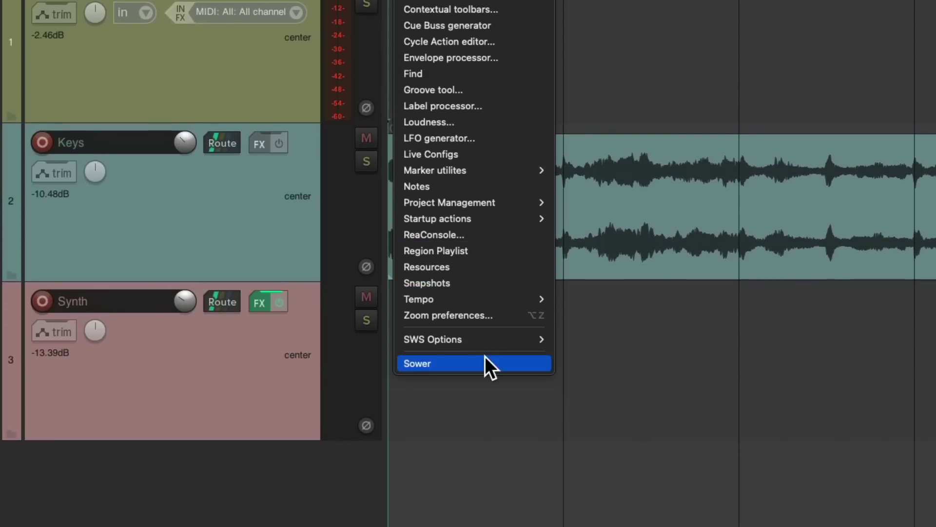
pyautogui.click(484, 356)
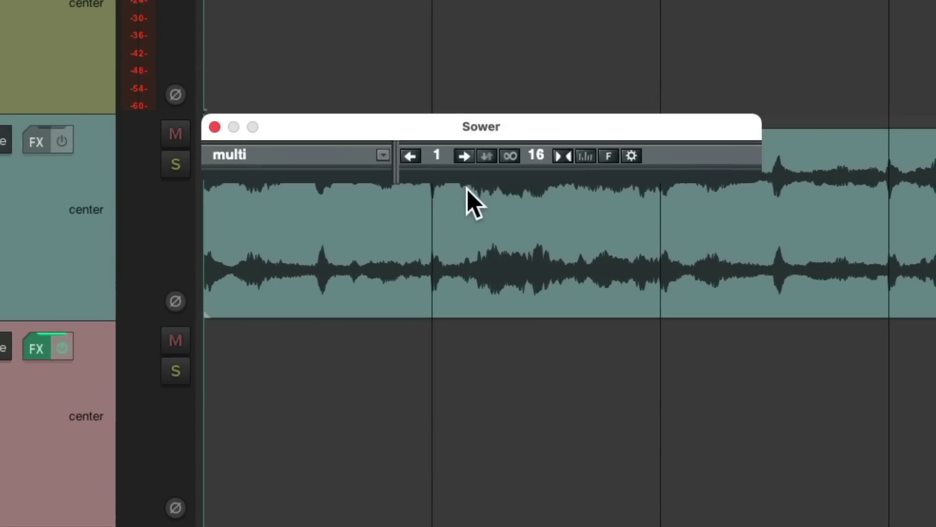
pyautogui.click(383, 156)
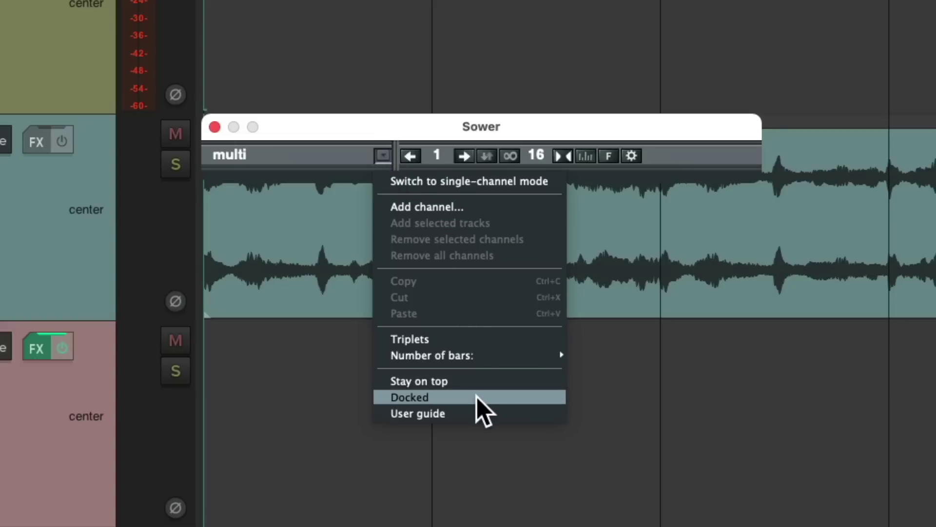
pyautogui.moveTo(477, 361)
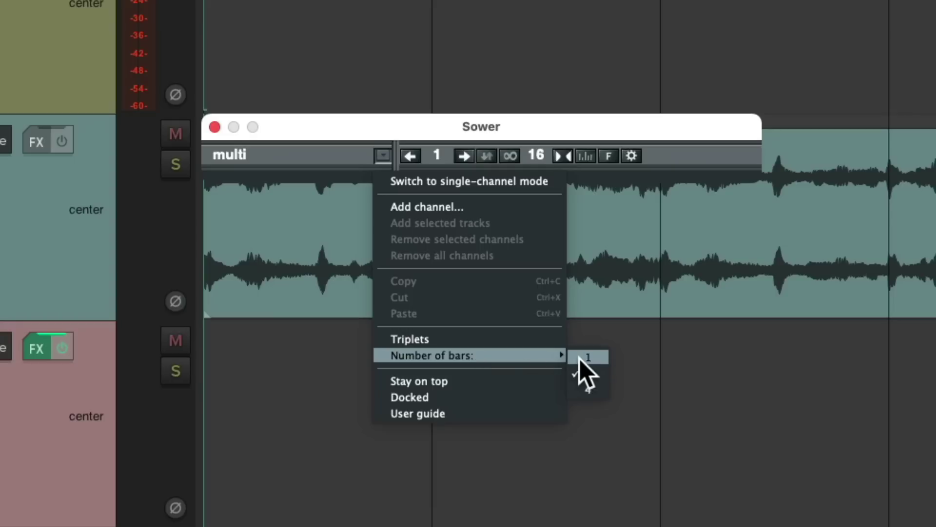
pyautogui.click(600, 374)
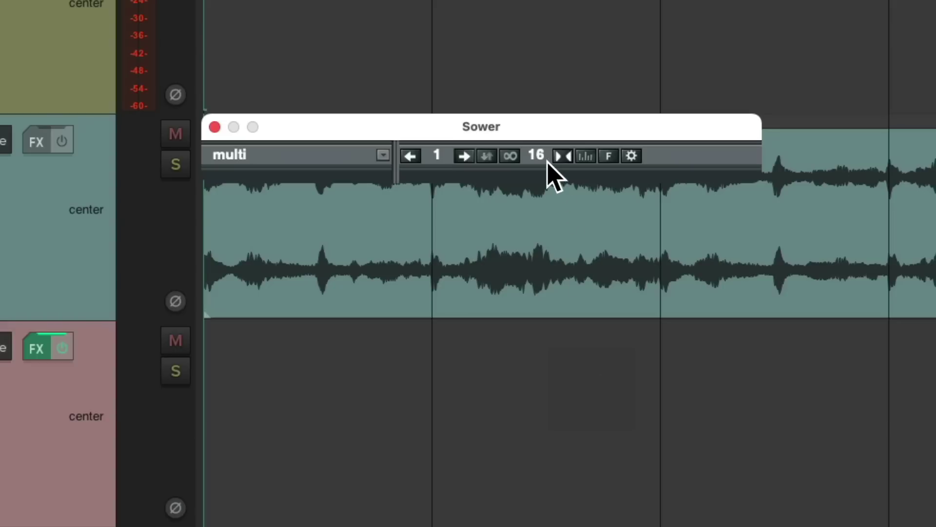
# Step: Drag the Sower step count to 64, then 4, then back to 16
pyautogui.moveTo(547, 163); pyautogui.dragTo(550, 129)
pyautogui.moveTo(547, 162); pyautogui.dragTo(539, 226)
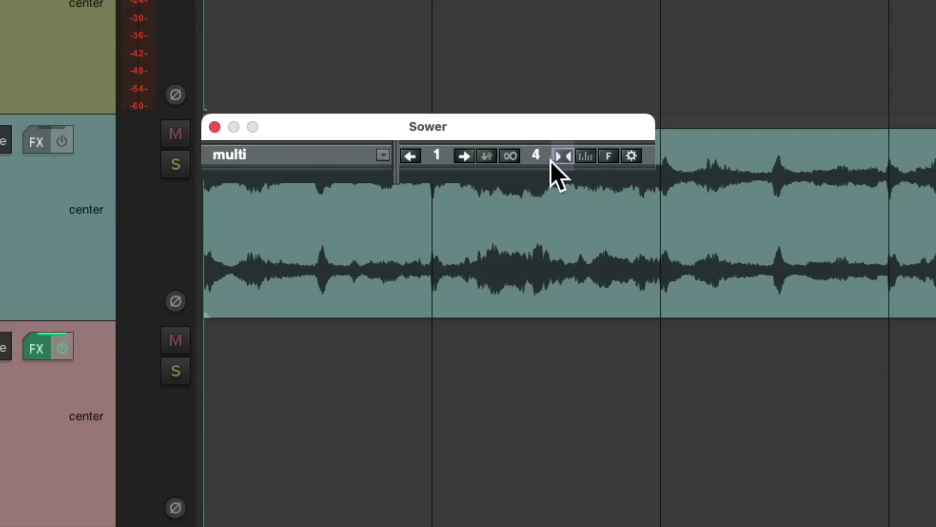
pyautogui.moveTo(544, 153); pyautogui.dragTo(547, 134)
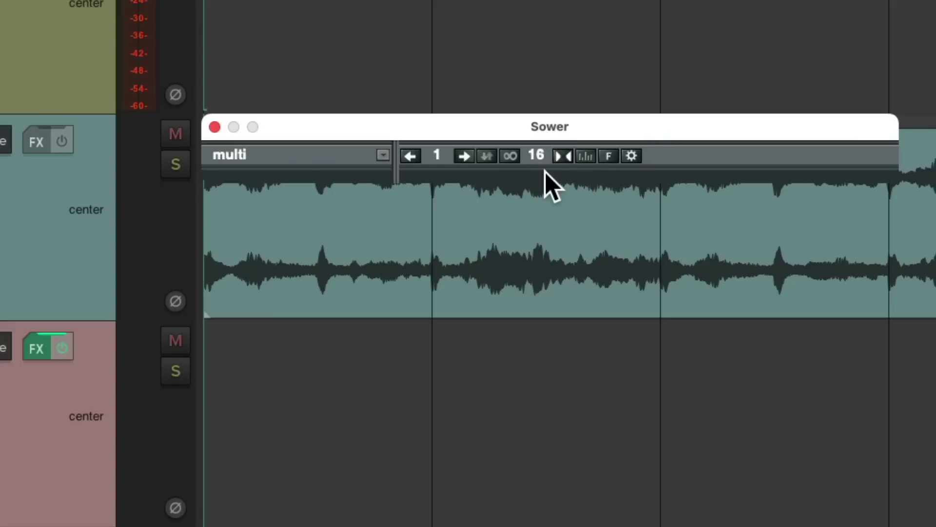
pyautogui.click(632, 158)
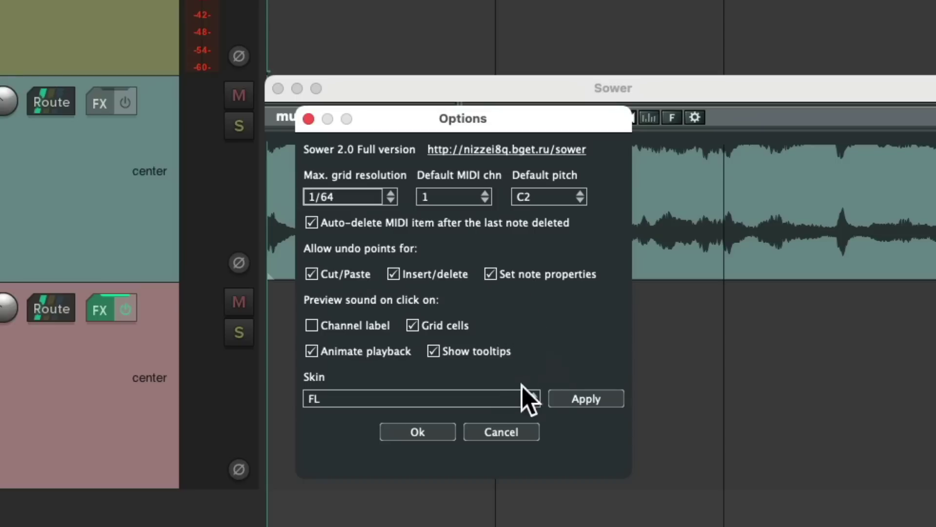
pyautogui.click(483, 399)
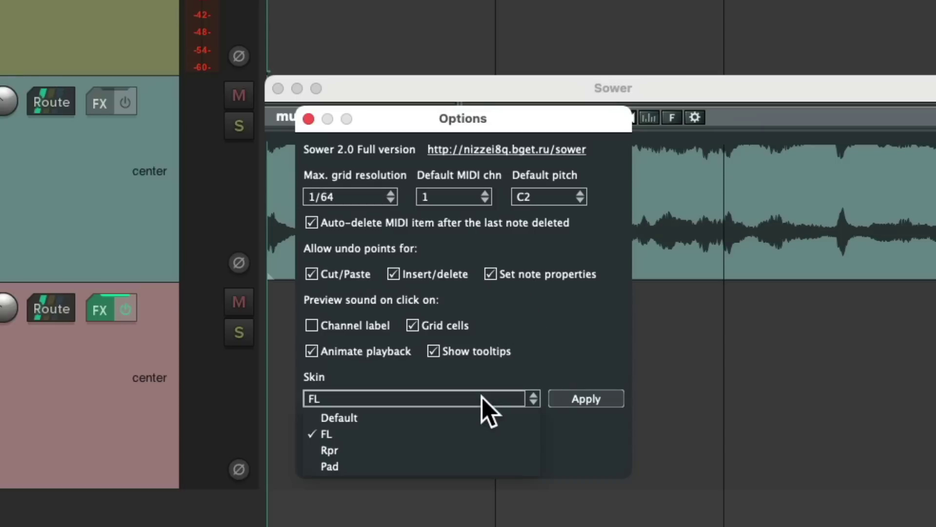
pyautogui.click(469, 434)
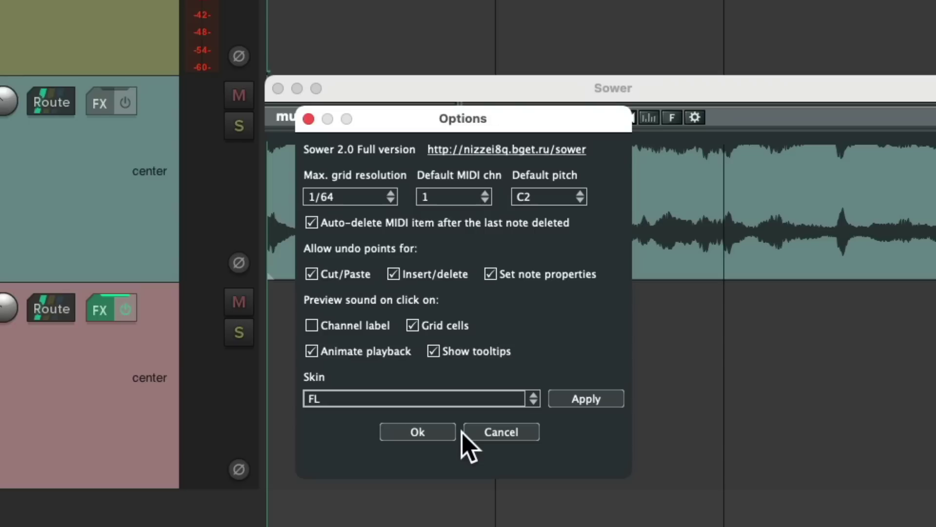
pyautogui.click(418, 433)
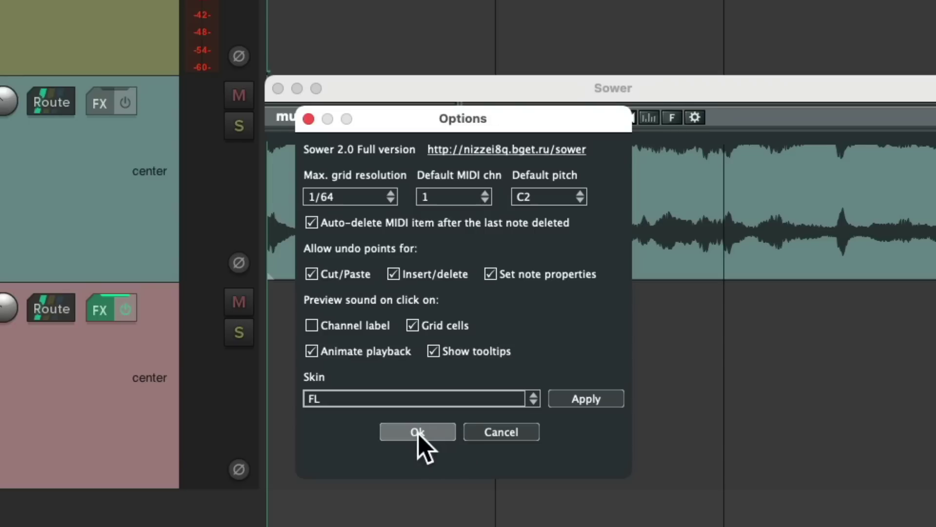
# Step: Add a Sower channel on the Drums track with pitch Snare, creating the Drums Snare row
pyautogui.click(383, 155)
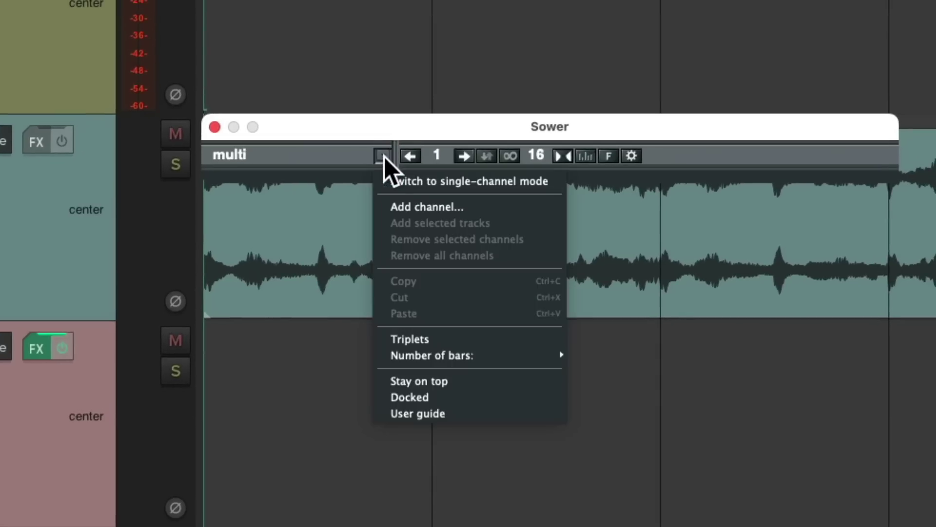
pyautogui.click(391, 214)
pyautogui.click(375, 209)
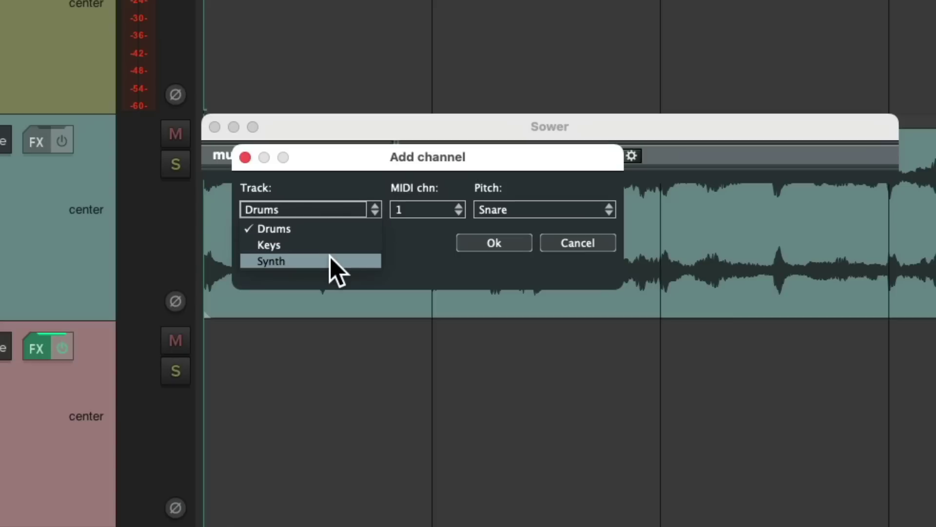
pyautogui.click(337, 229)
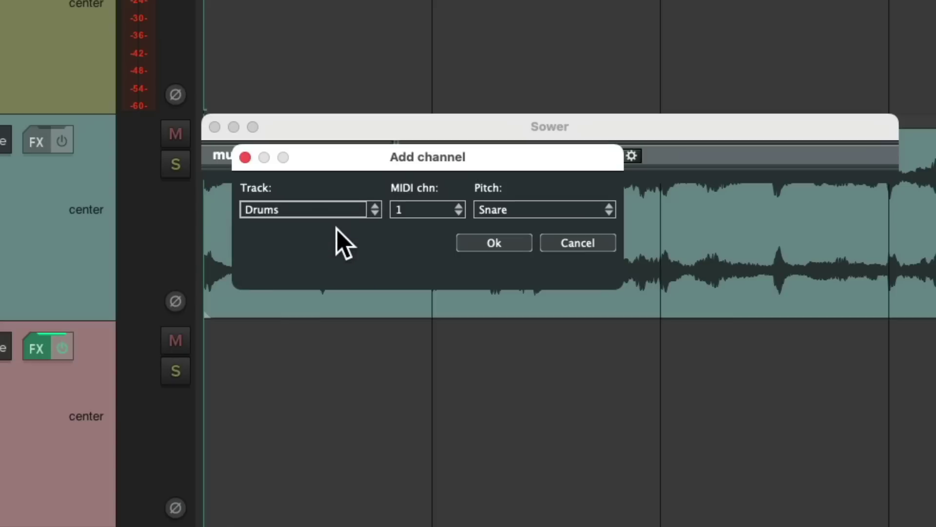
pyautogui.click(546, 211)
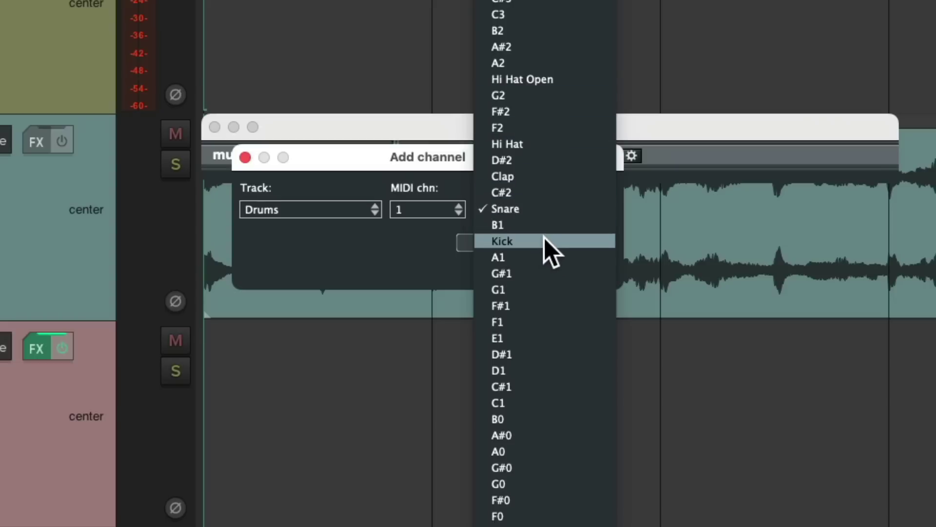
pyautogui.click(546, 209)
pyautogui.click(512, 244)
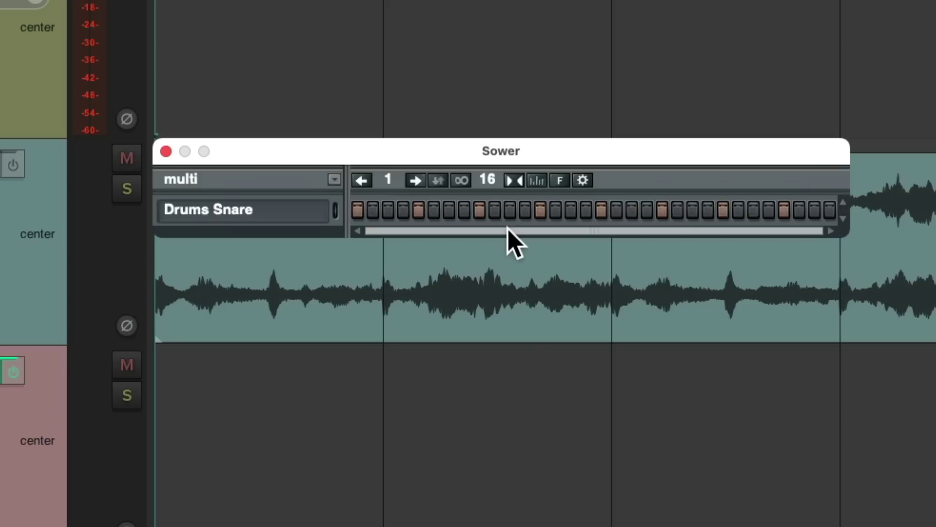
# Step: Keep the pattern at two bars and switch the test snare hit on step 1 back off
pyautogui.click(359, 210)
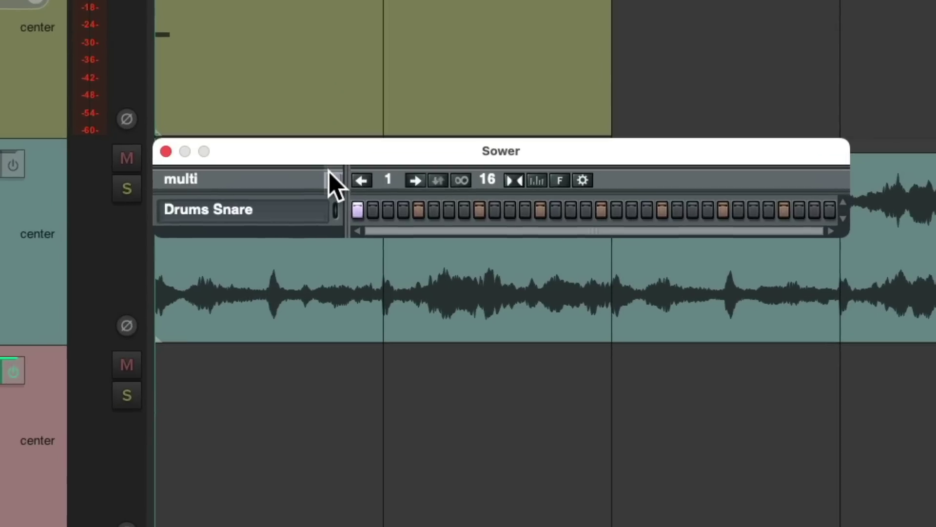
pyautogui.click(343, 244)
pyautogui.moveTo(356, 381)
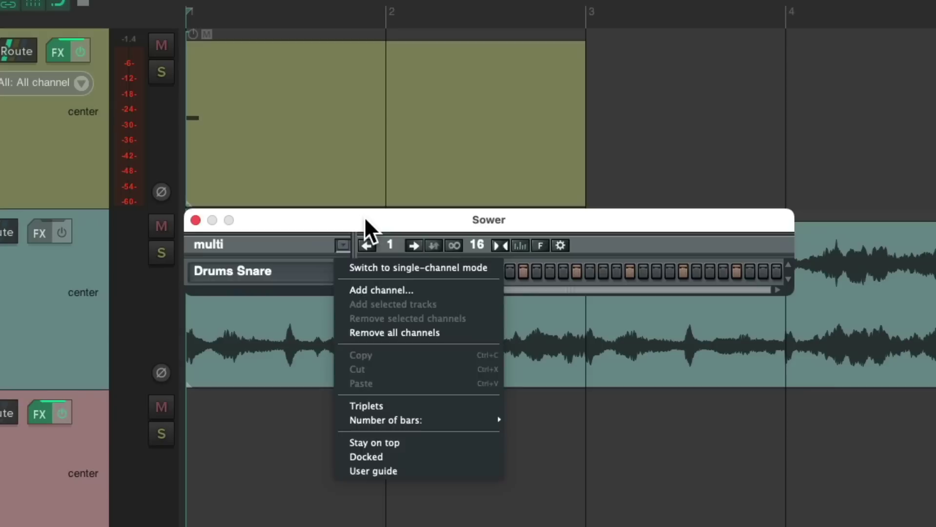
pyautogui.click(360, 173)
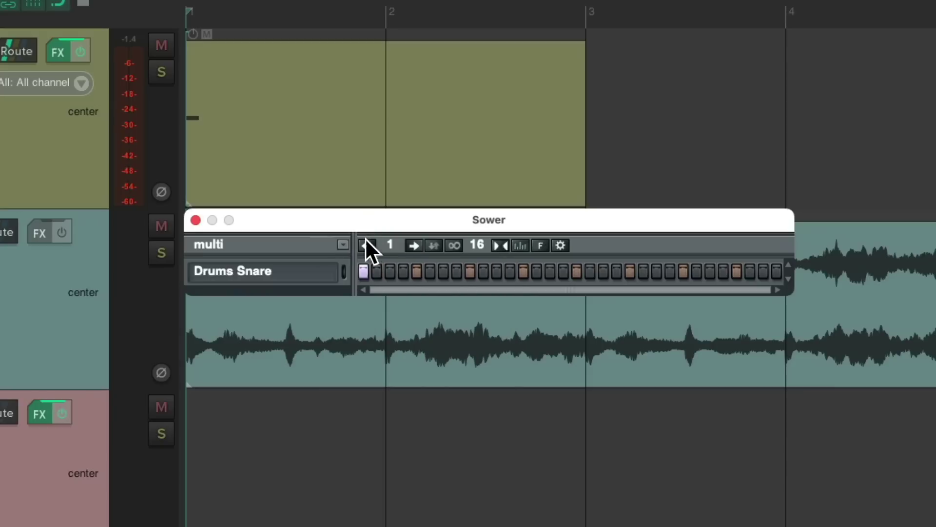
pyautogui.click(364, 270)
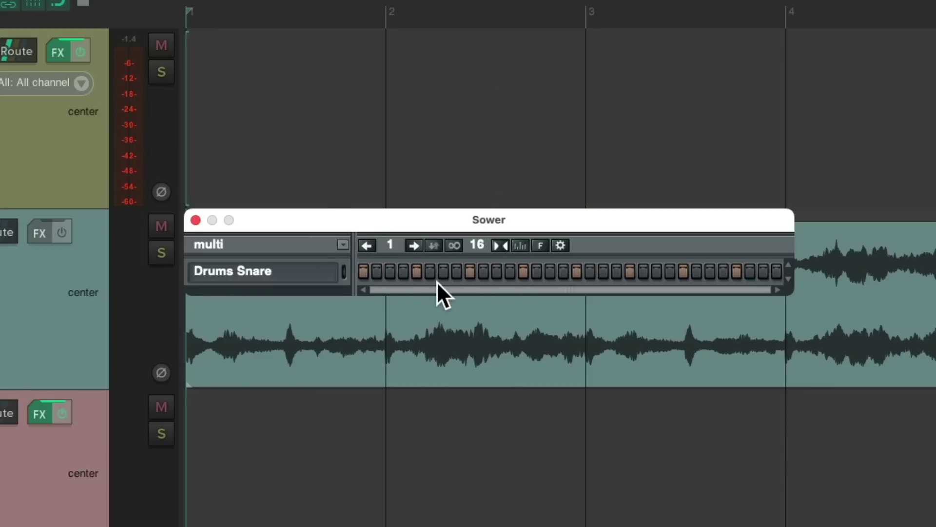
# Step: Add snare hits on steps 5, 13, 21 and 29 and audition the pattern
pyautogui.click(417, 272)
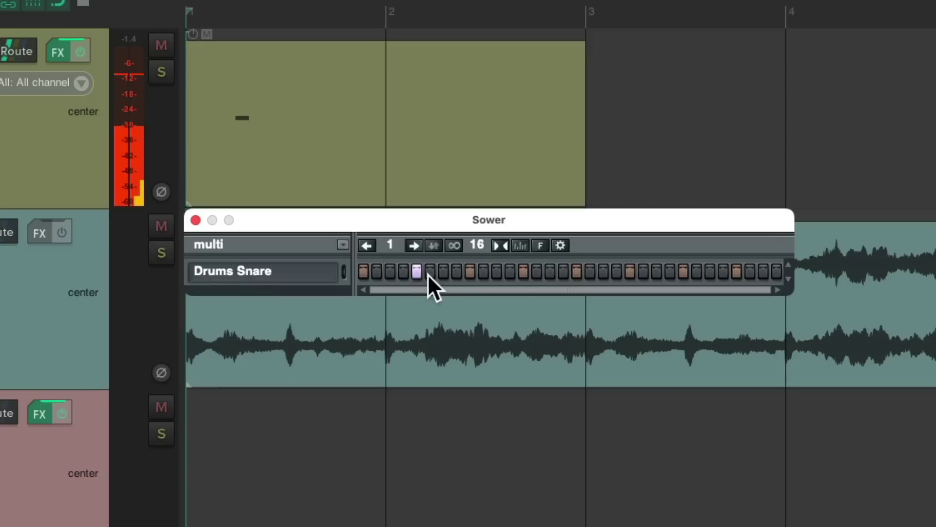
pyautogui.click(522, 272)
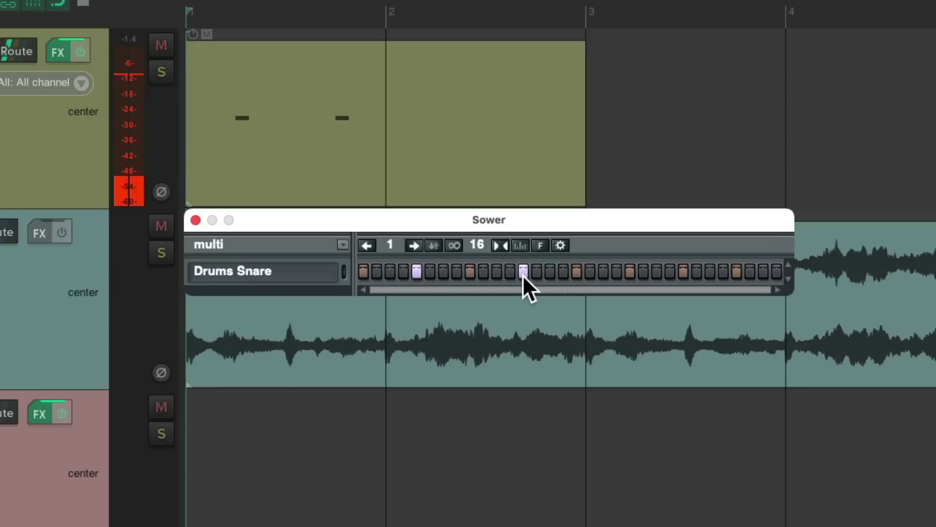
pyautogui.click(630, 271)
pyautogui.click(733, 270)
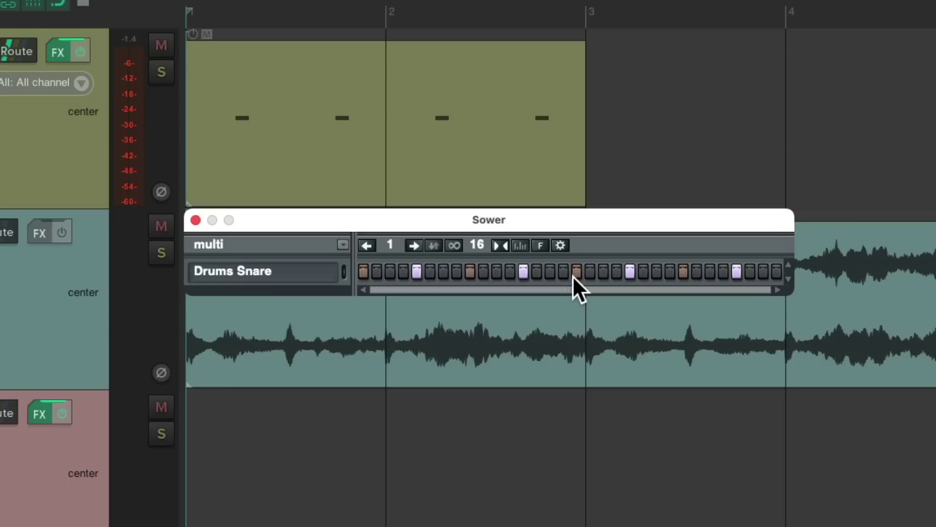
pyautogui.press('space')
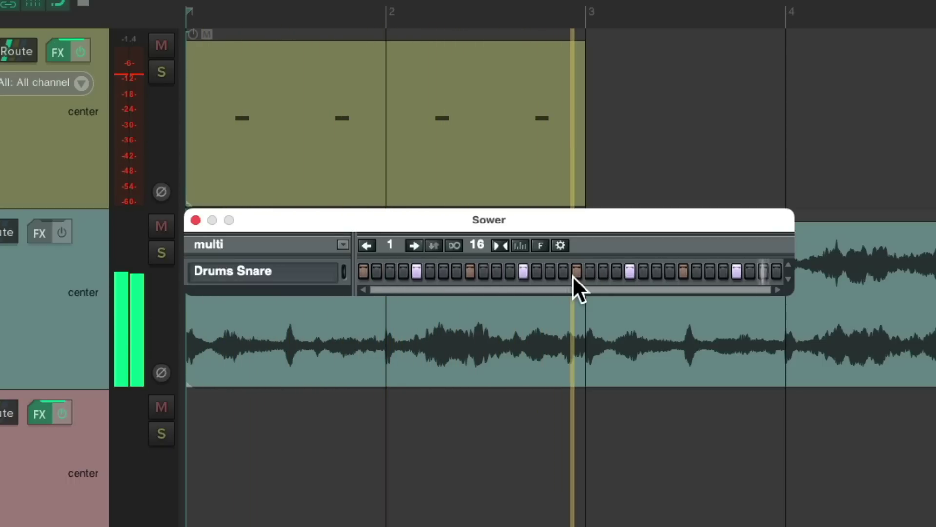
pyautogui.press('space')
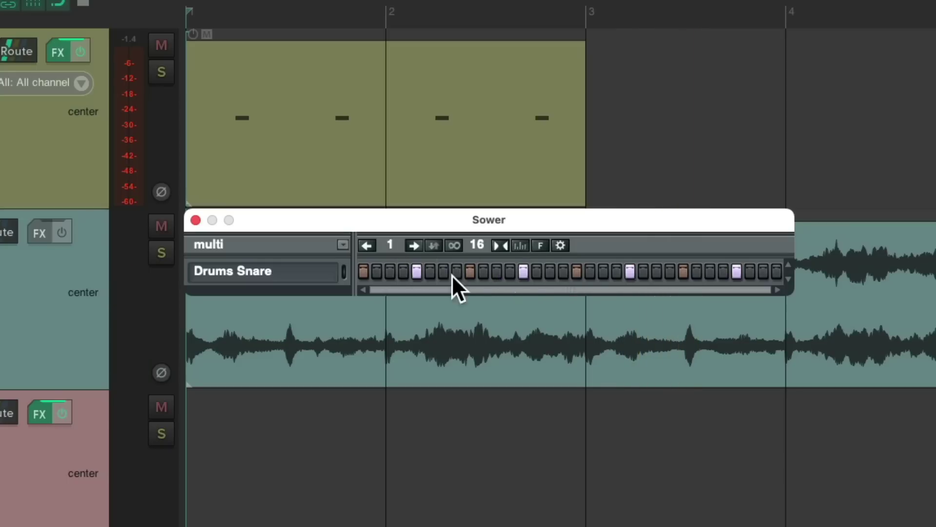
# Step: Fill and clear the whole snare row, then re-enter hits on steps 5, 13, 21 and 29
pyautogui.moveTo(362, 272); pyautogui.dragTo(774, 264)
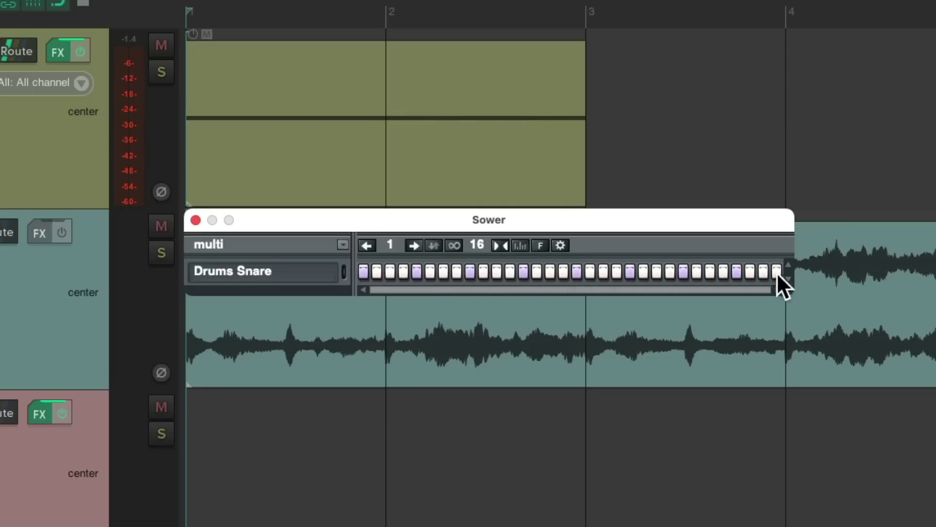
pyautogui.moveTo(776, 272); pyautogui.dragTo(362, 273)
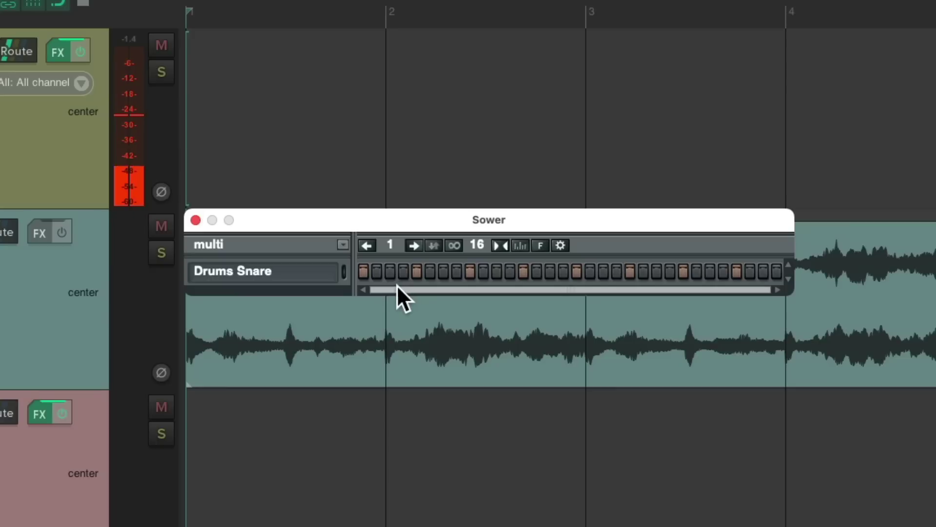
pyautogui.click(417, 272)
pyautogui.click(524, 272)
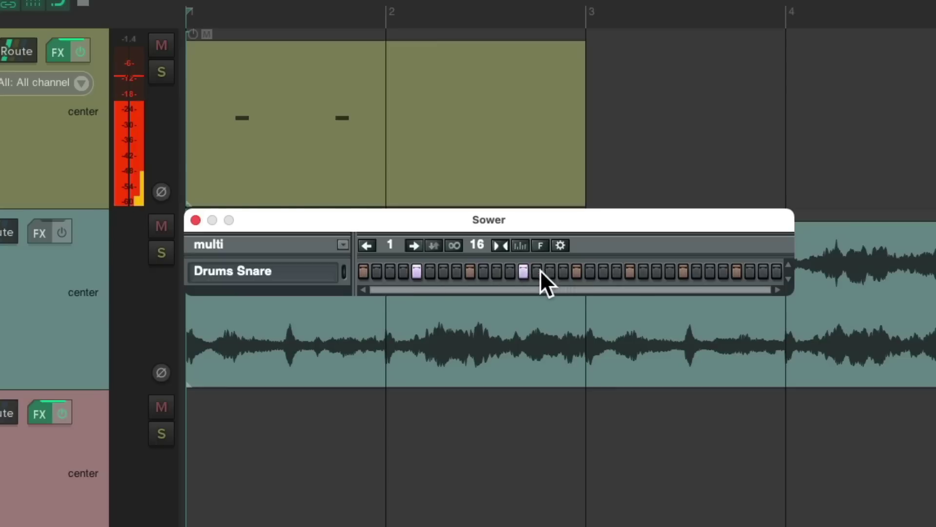
pyautogui.click(630, 271)
pyautogui.click(736, 271)
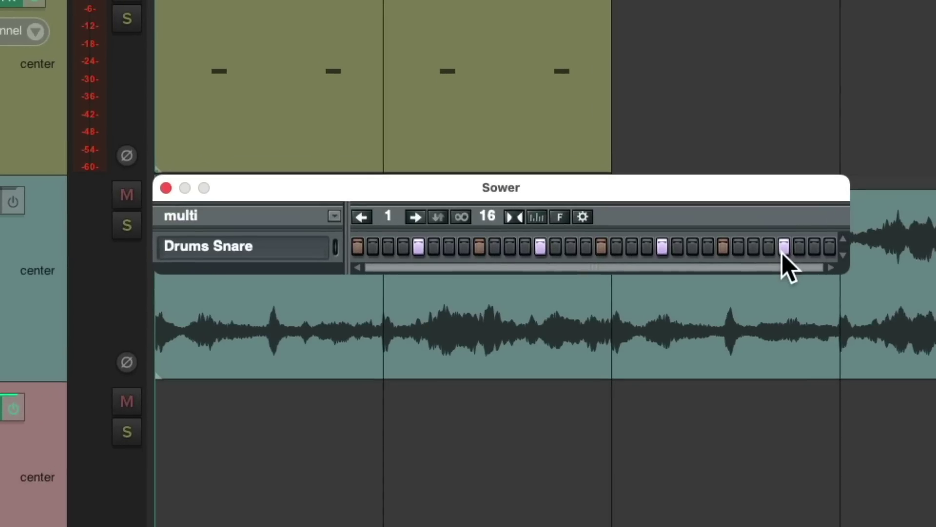
# Step: Add a Drums Clap channel with pitch Clap and move it above Drums Snare
pyautogui.click(333, 217)
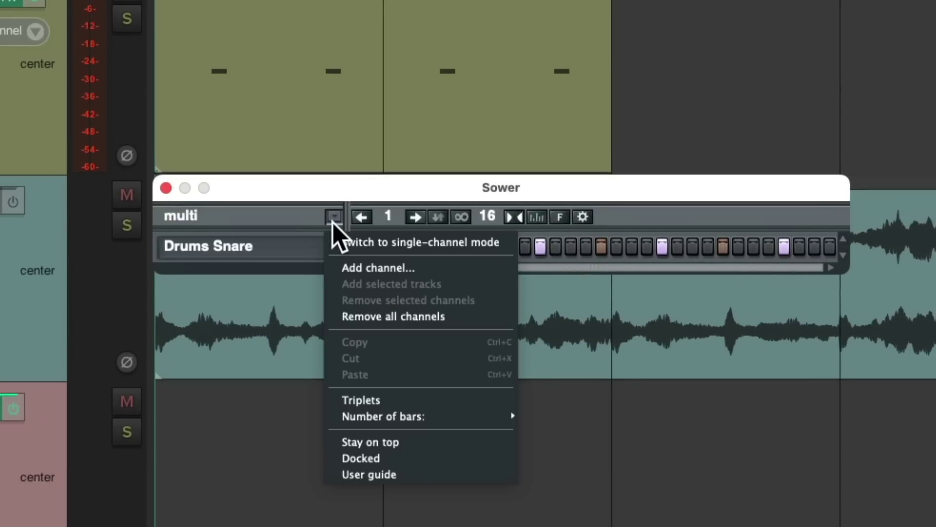
pyautogui.click(342, 268)
pyautogui.click(480, 273)
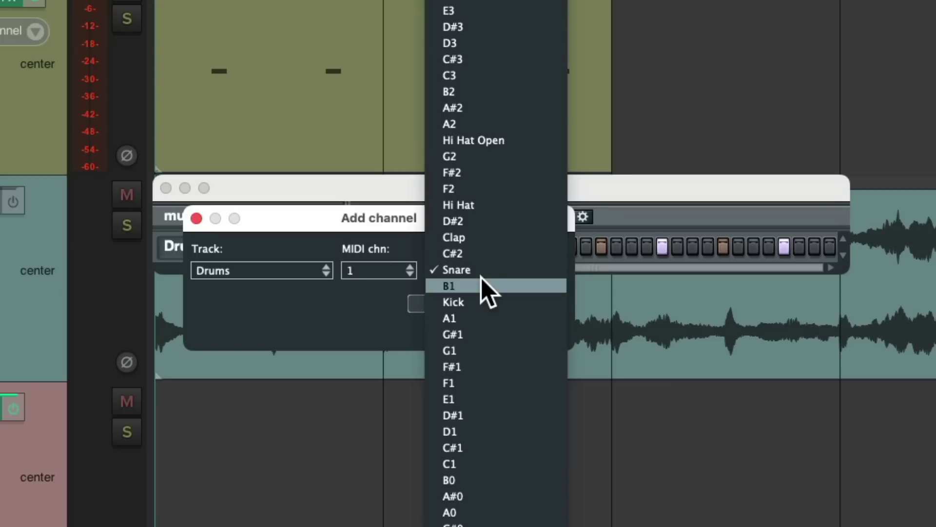
pyautogui.click(492, 238)
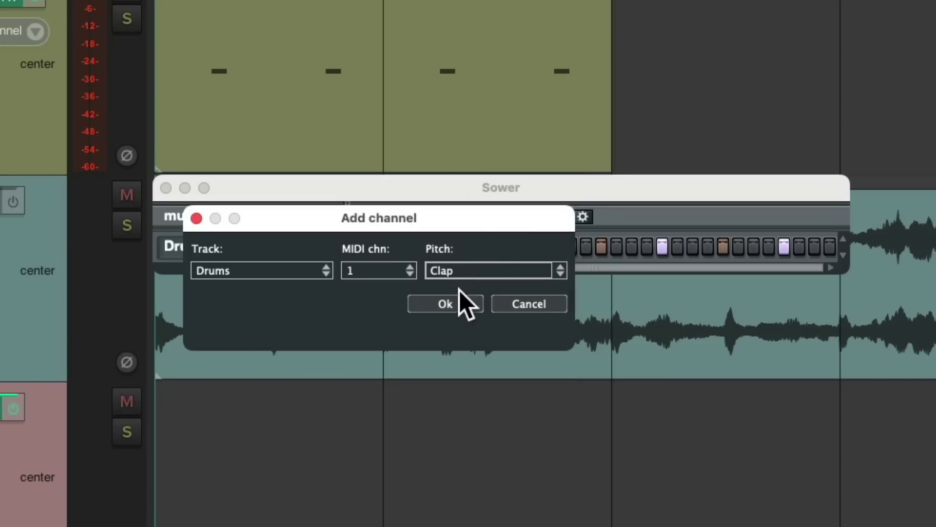
pyautogui.click(451, 302)
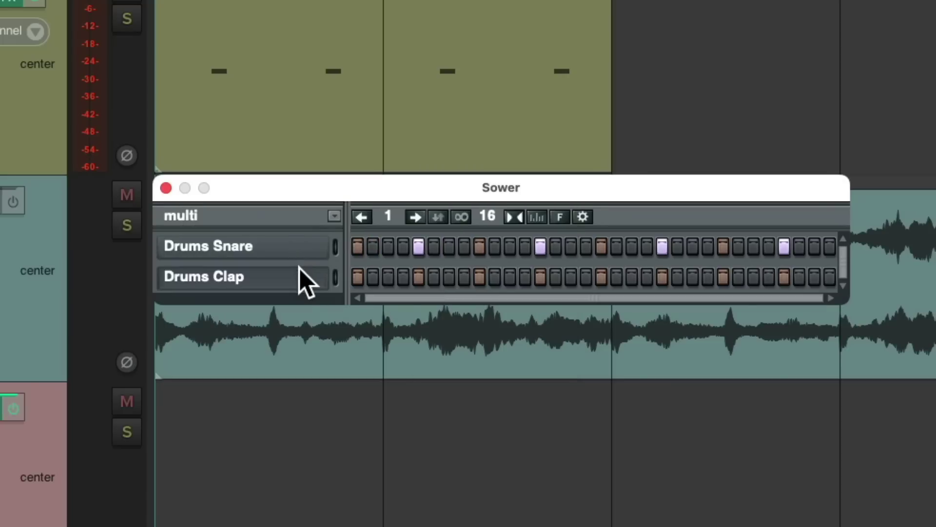
pyautogui.rightClick(306, 290)
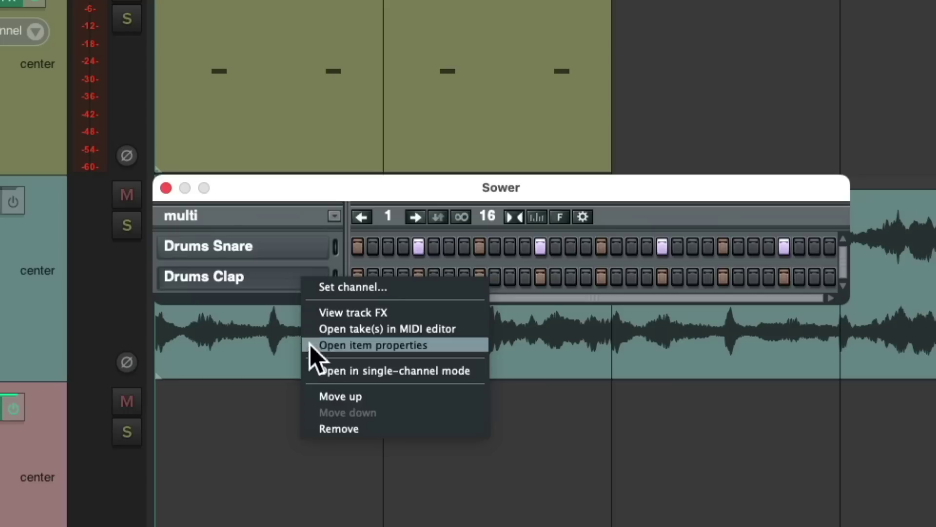
pyautogui.click(316, 396)
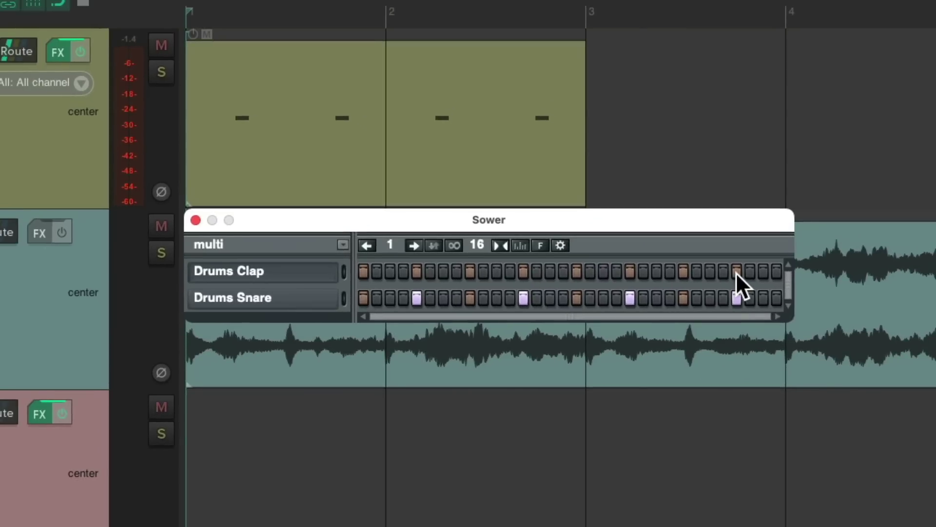
# Step: Put a clap hit on step 29 and play the pattern back to hear it
pyautogui.click(735, 271)
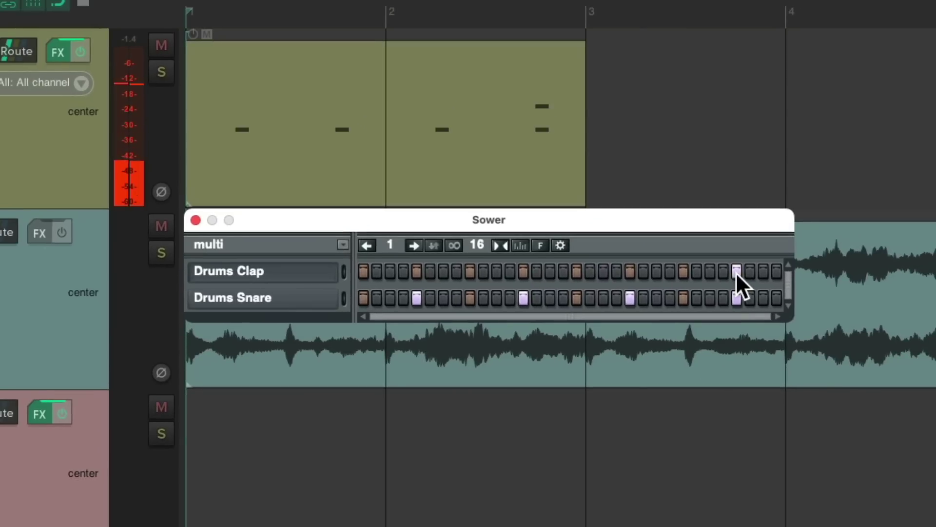
pyautogui.press('space')
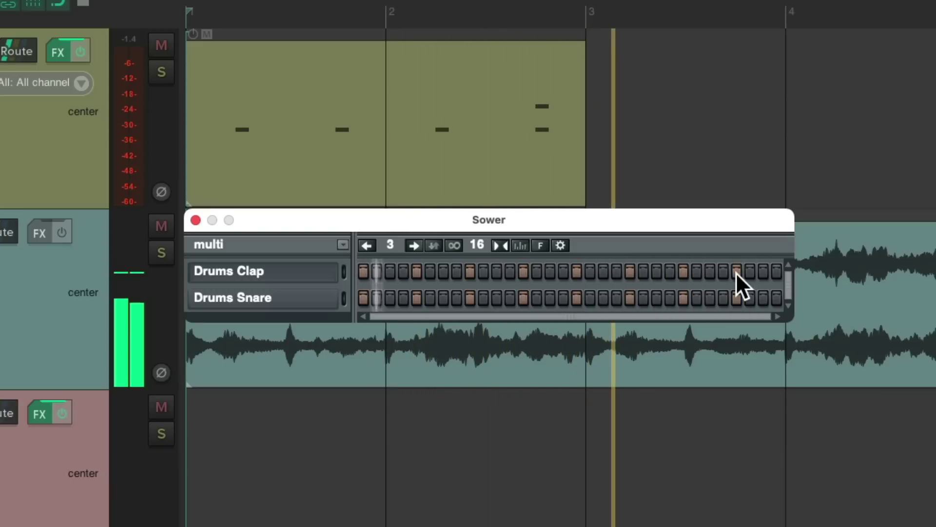
pyautogui.press('space')
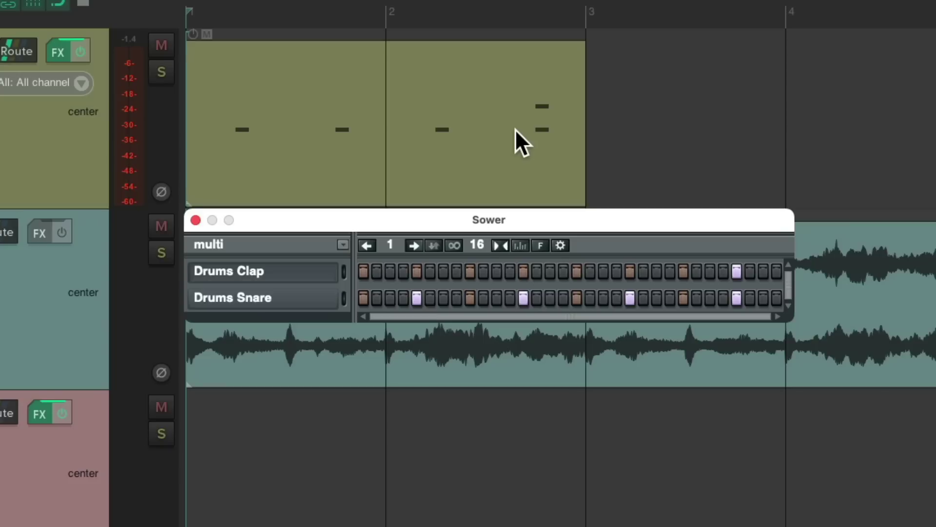
# Step: Loop-play the two-bar drum pattern, then clear the loop time selection
pyautogui.click(456, 247)
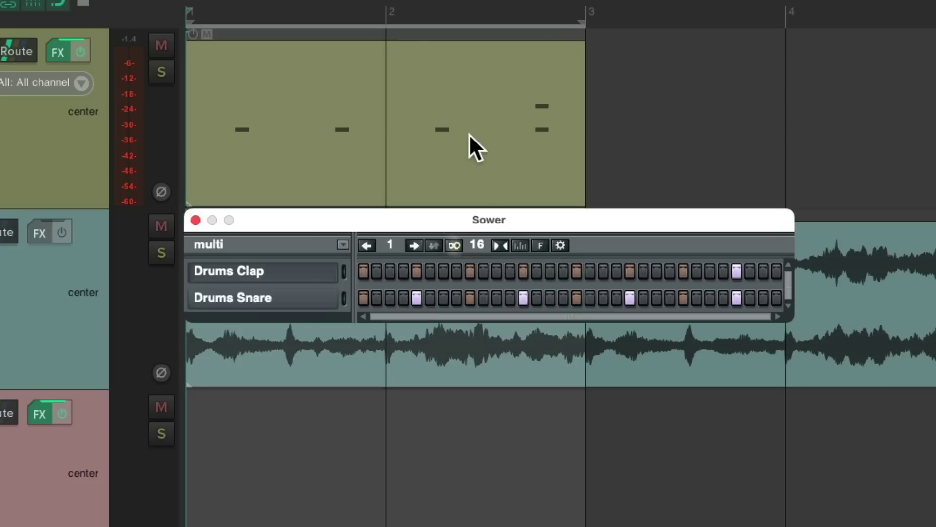
pyautogui.press('space')
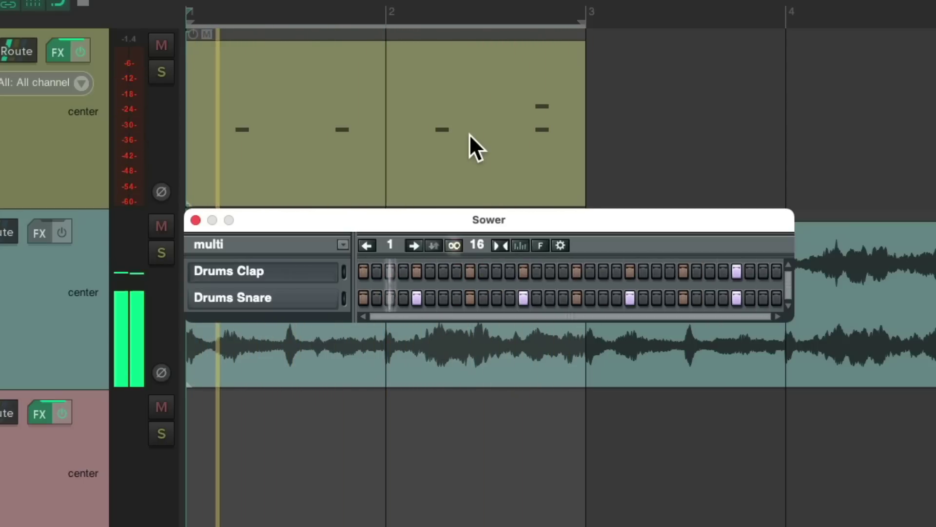
pyautogui.press('space')
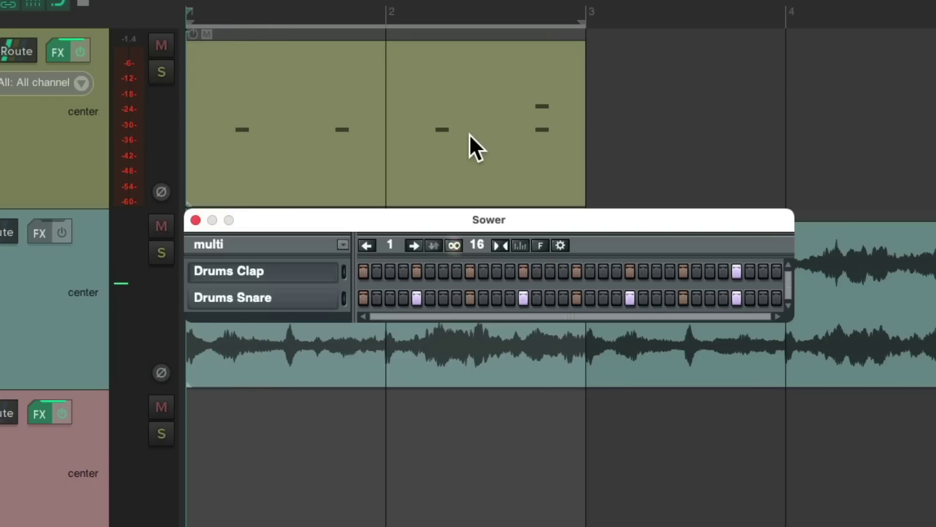
pyautogui.click(454, 244)
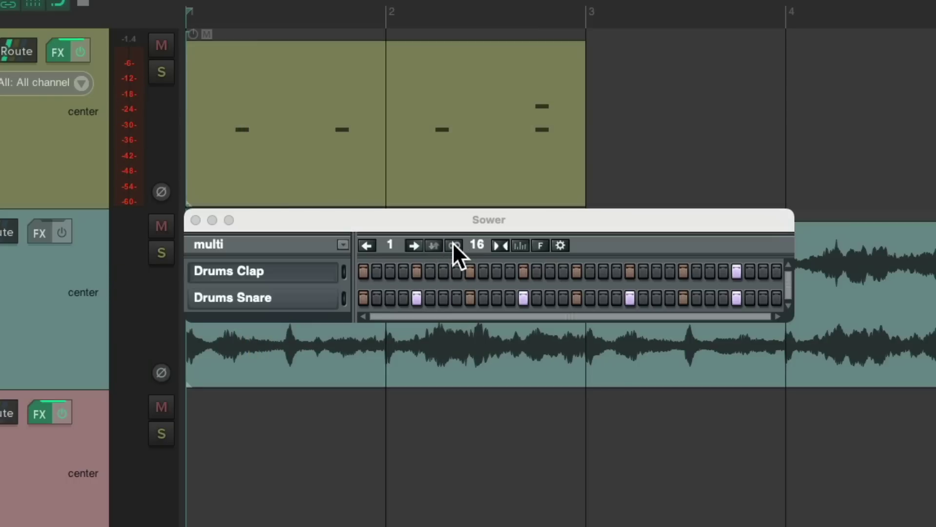
# Step: Extend the Drums MIDI item to about bar 45 and return to the Sower window
pyautogui.press('-')
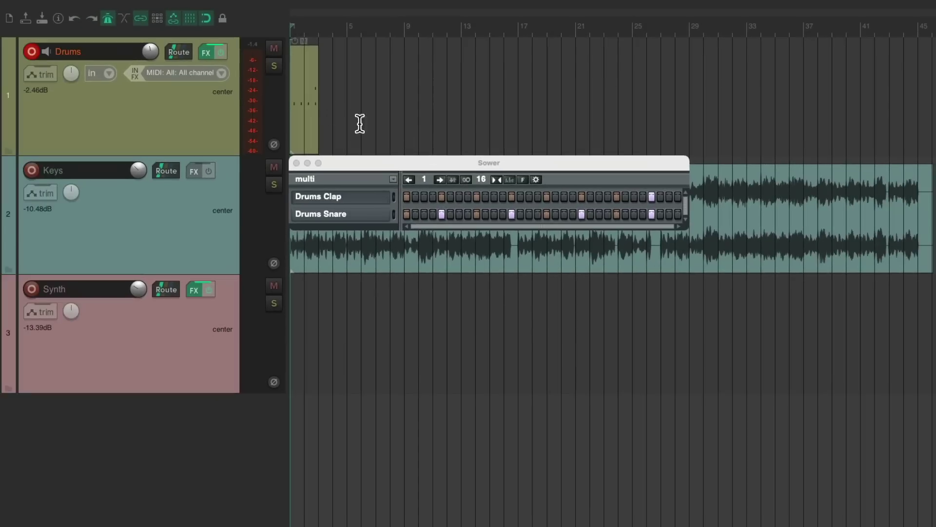
pyautogui.moveTo(318, 98); pyautogui.dragTo(928, 88)
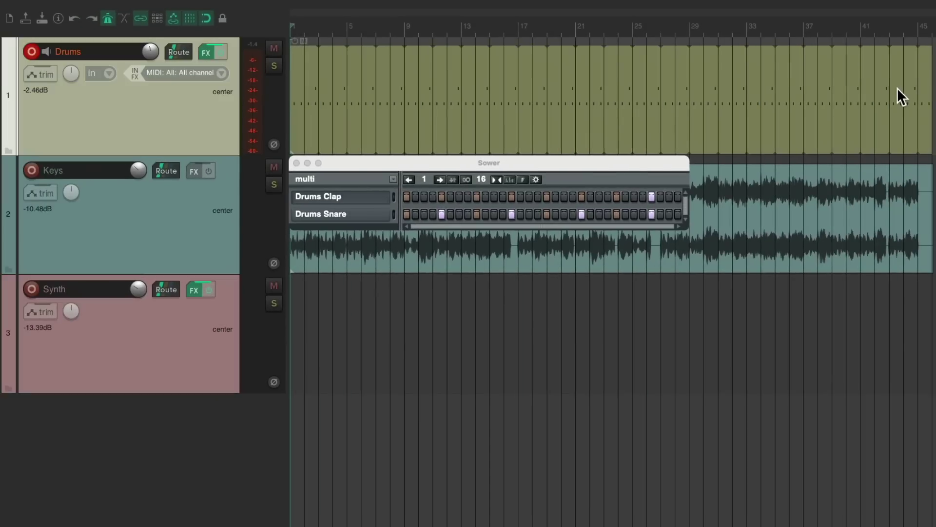
pyautogui.press('=')
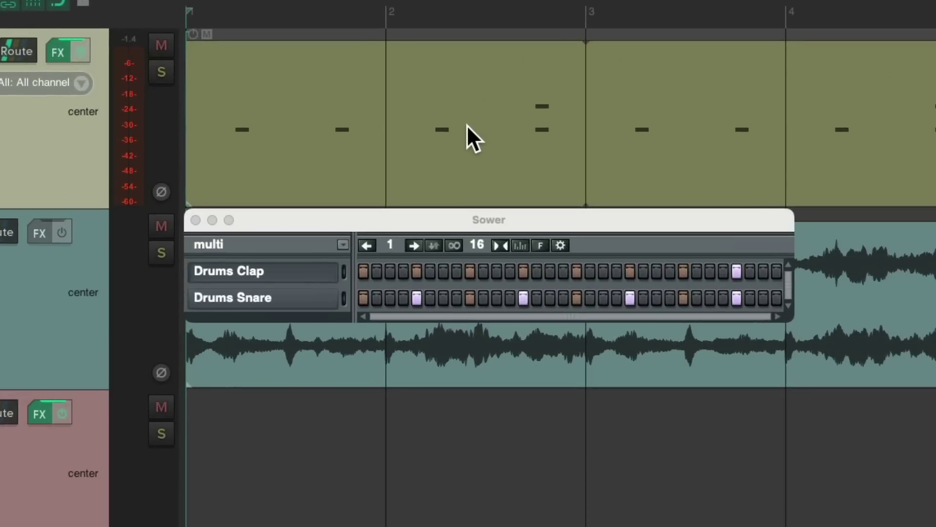
pyautogui.click(449, 219)
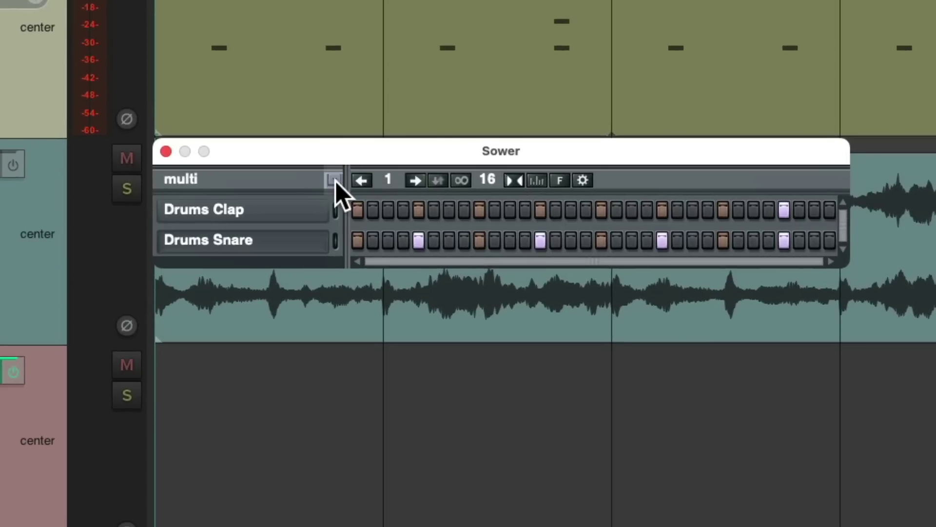
# Step: Add a Drums Kick channel with pitch Kick and switch on its step 1
pyautogui.click(343, 244)
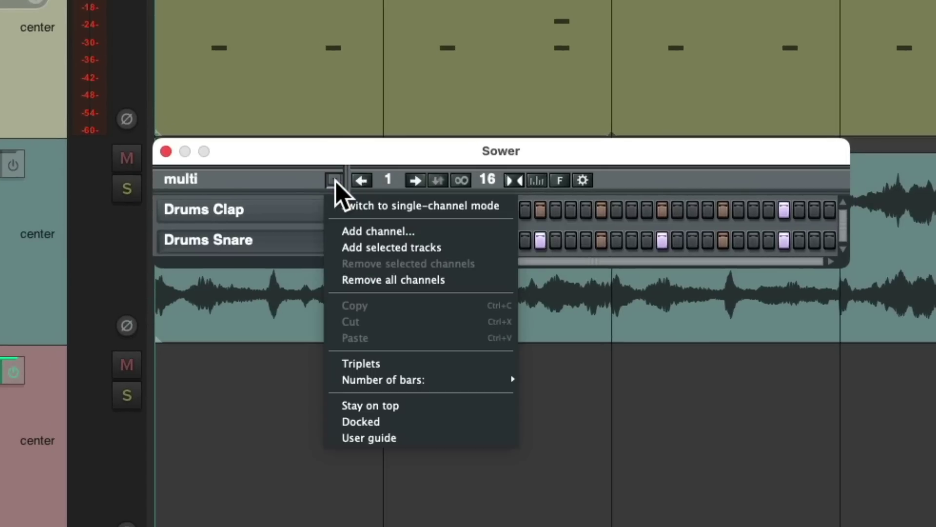
pyautogui.click(336, 230)
pyautogui.click(473, 236)
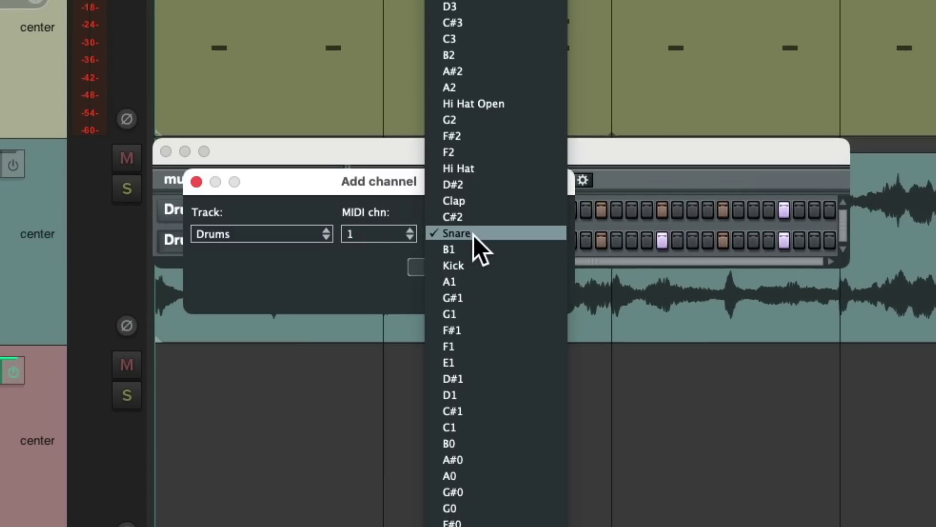
pyautogui.click(483, 263)
pyautogui.click(444, 267)
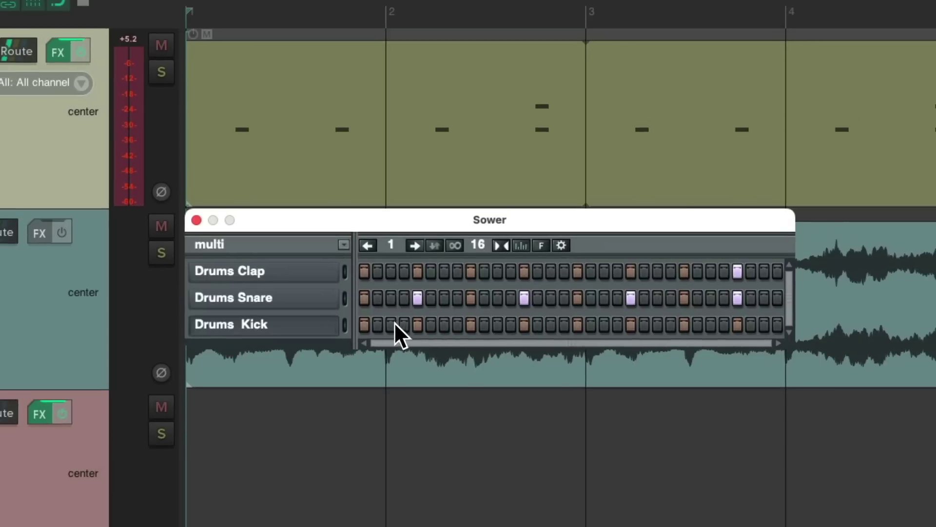
pyautogui.click(365, 324)
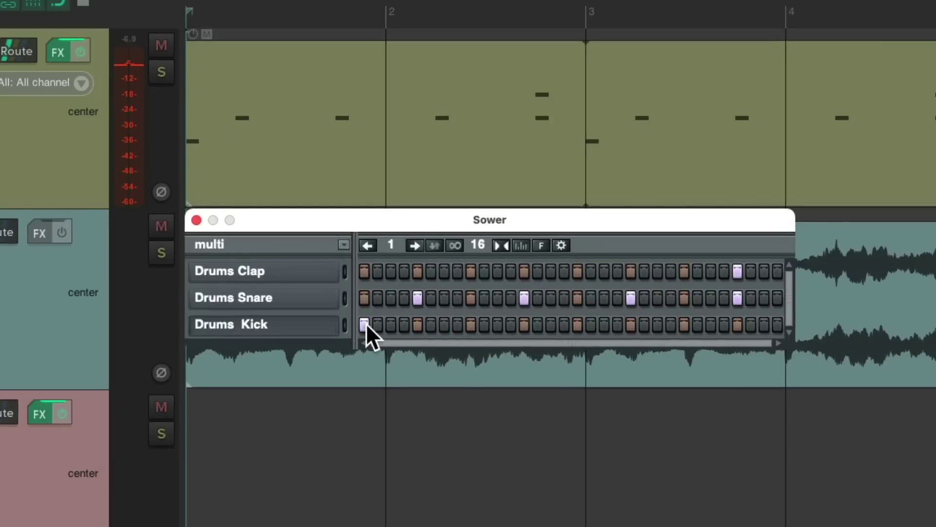
# Step: Add kick hits on steps 8, 11, 14, 17 and 24, then play the pattern back
pyautogui.click(457, 325)
pyautogui.click(497, 325)
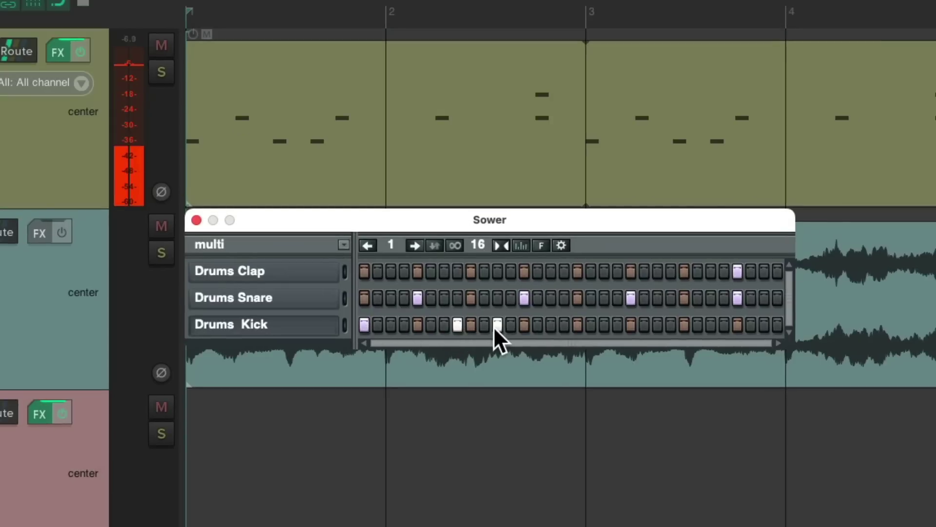
pyautogui.click(536, 325)
pyautogui.click(578, 326)
pyautogui.click(671, 324)
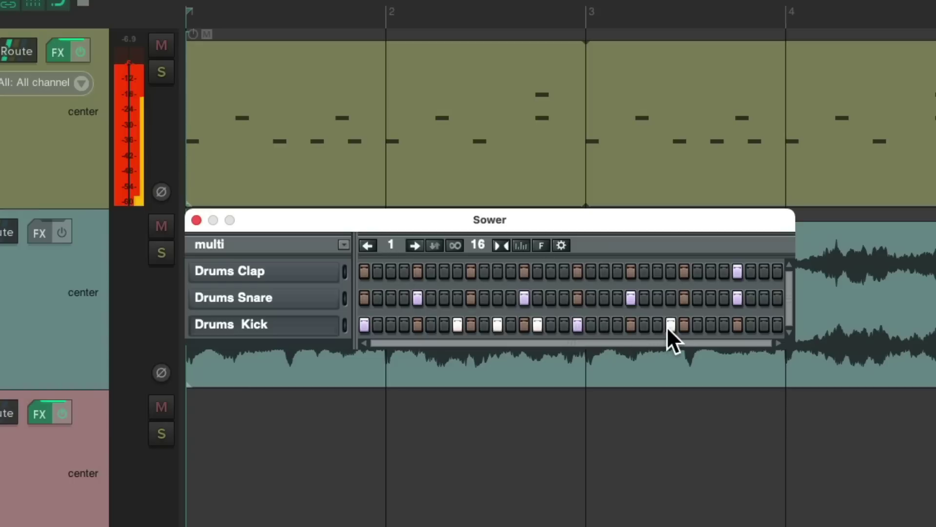
pyautogui.press('space')
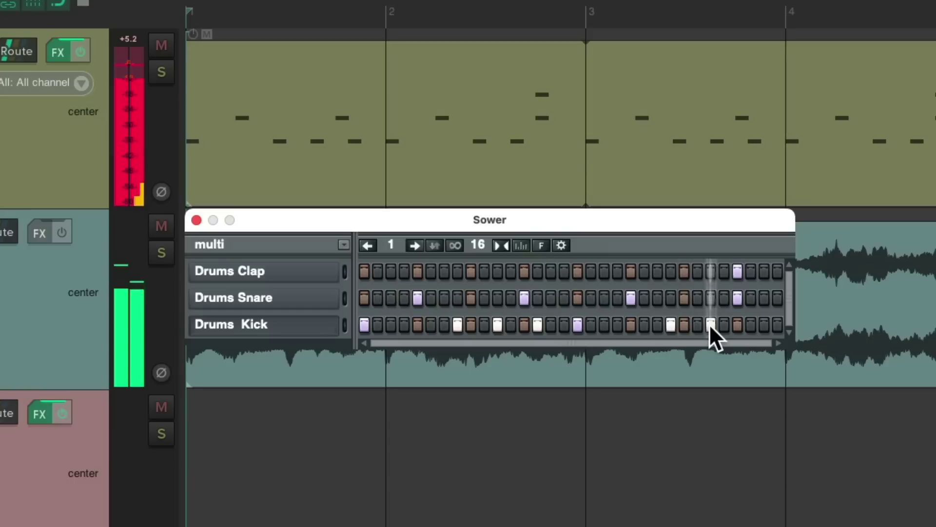
pyautogui.press('space')
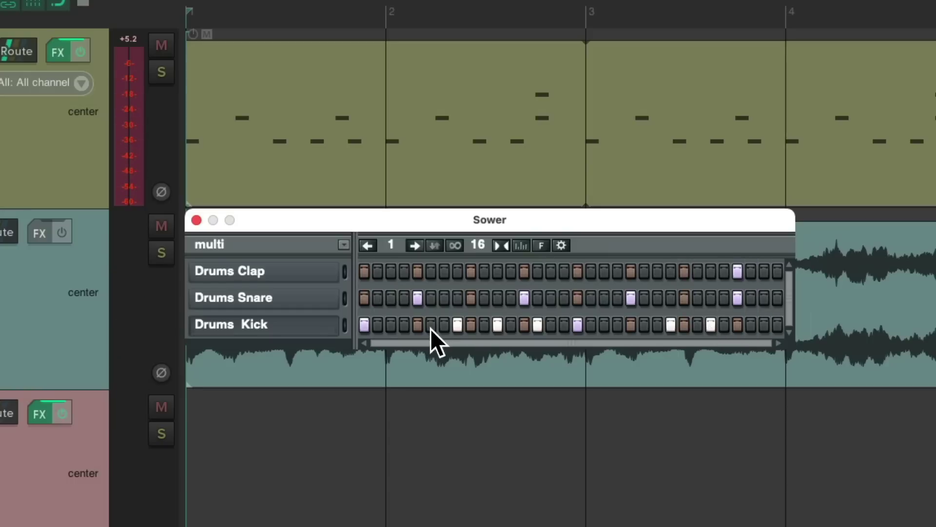
pyautogui.rightClick(363, 328)
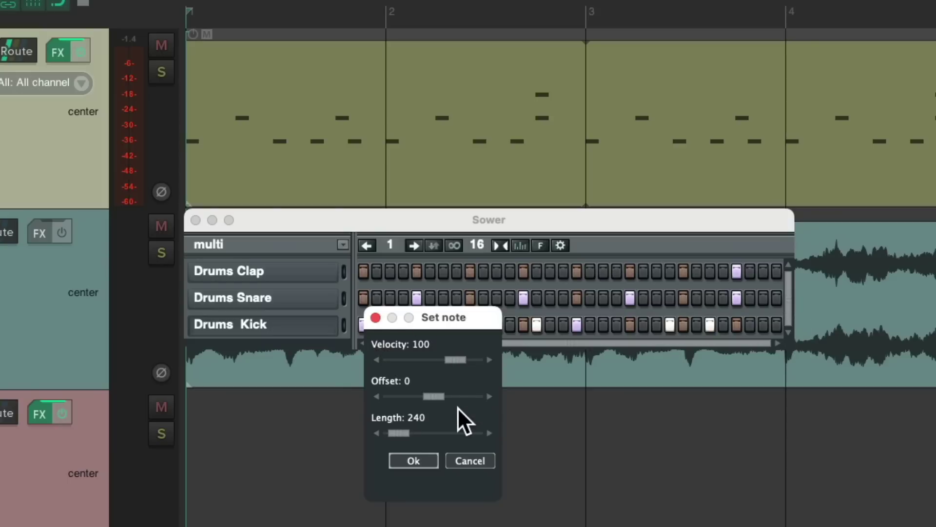
pyautogui.click(424, 459)
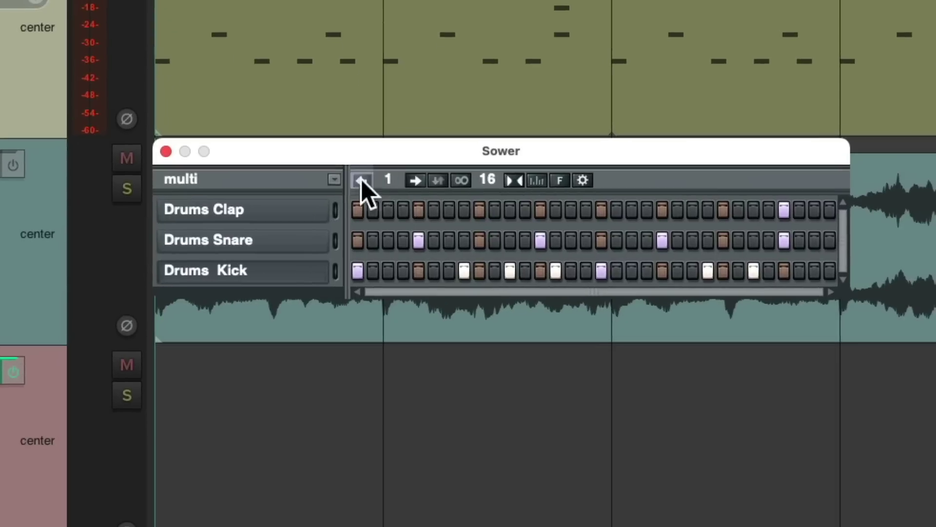
# Step: Add two more Sower channels with pitches Hi Hat and Hi Hat Open
pyautogui.click(334, 179)
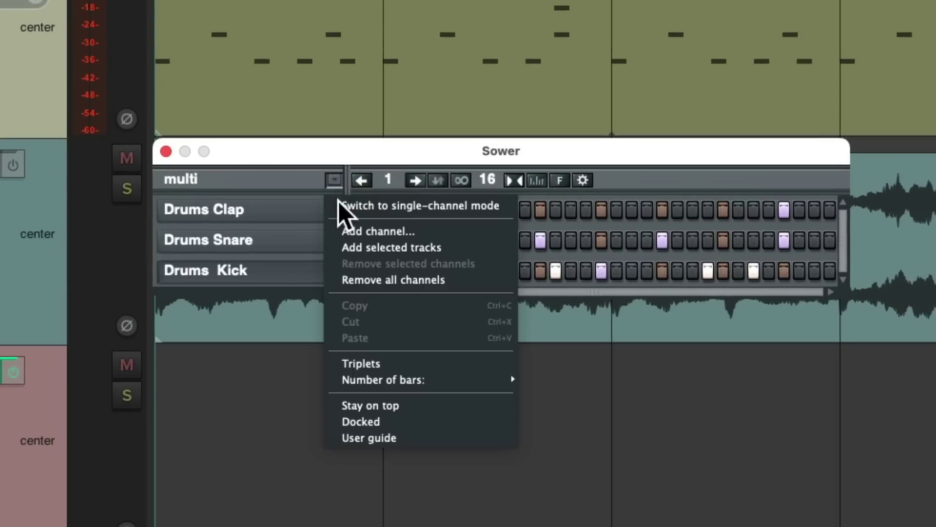
pyautogui.click(341, 231)
pyautogui.click(466, 233)
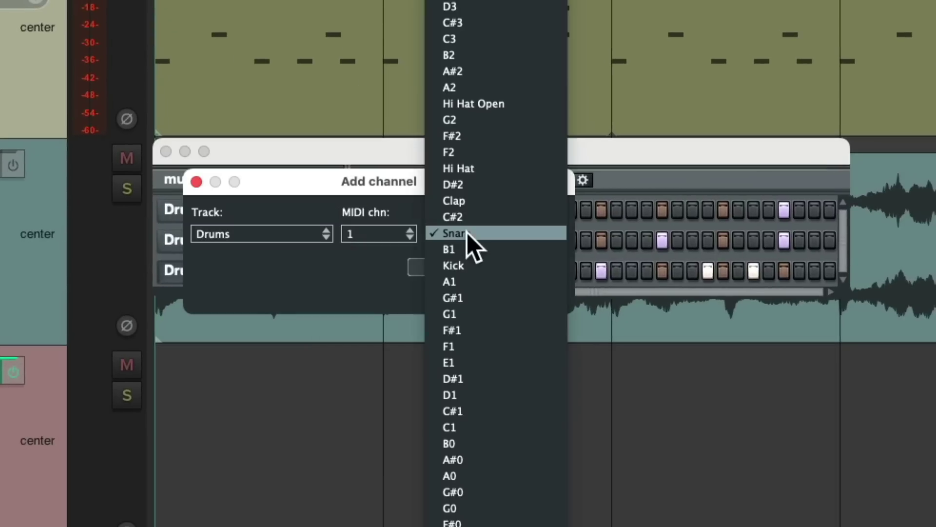
pyautogui.click(507, 170)
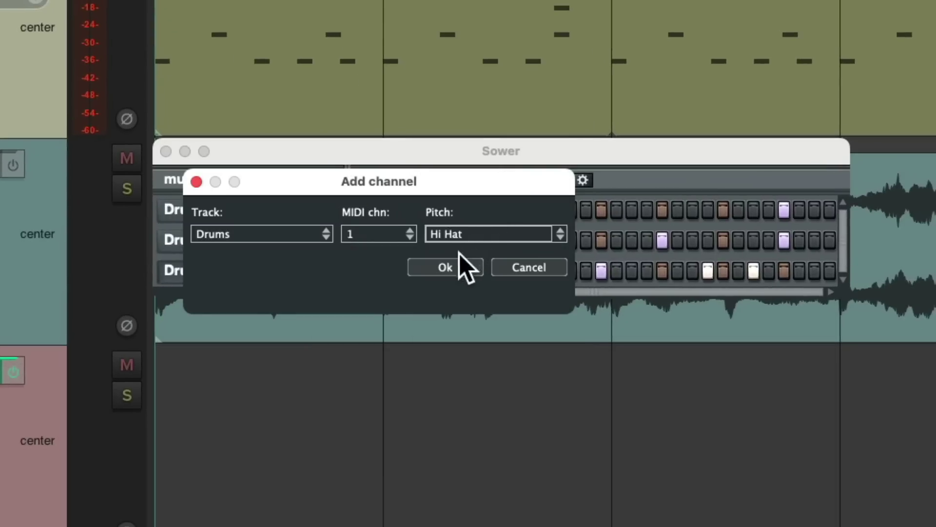
pyautogui.click(458, 265)
pyautogui.click(337, 180)
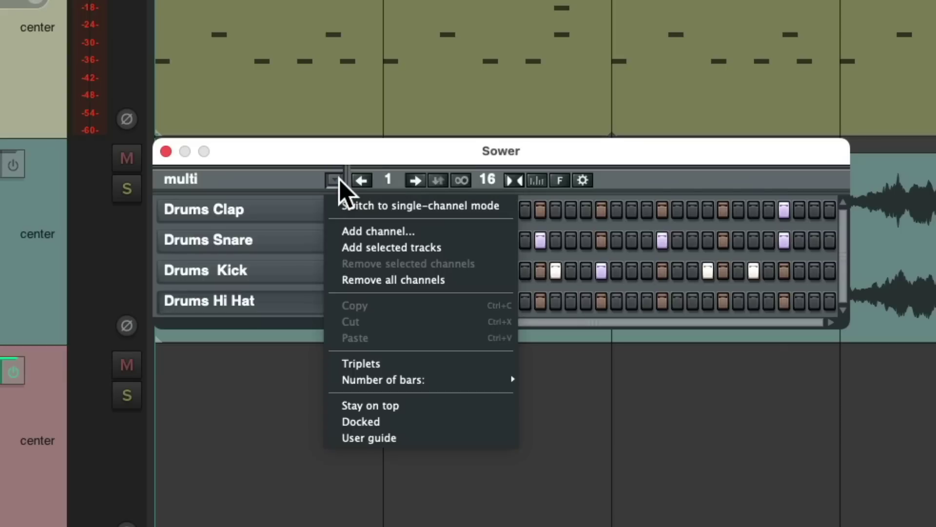
pyautogui.click(349, 230)
pyautogui.click(429, 236)
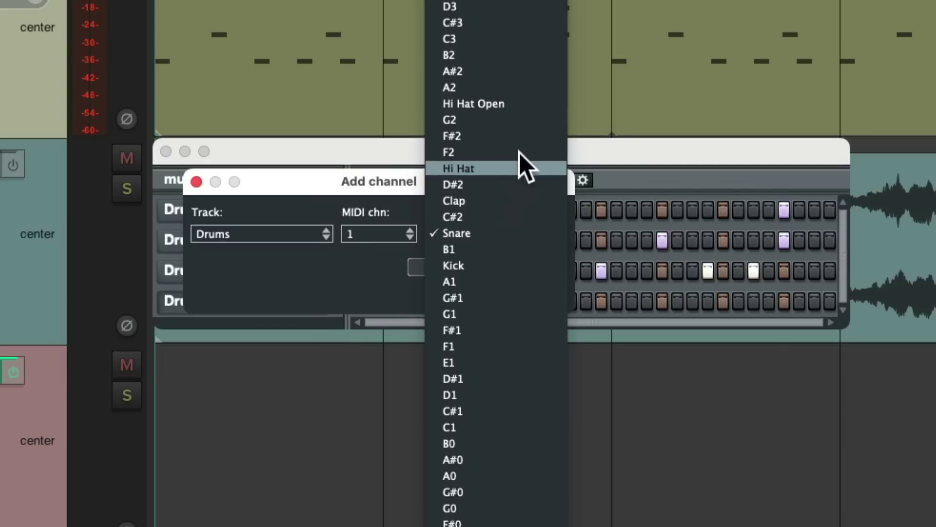
pyautogui.click(519, 104)
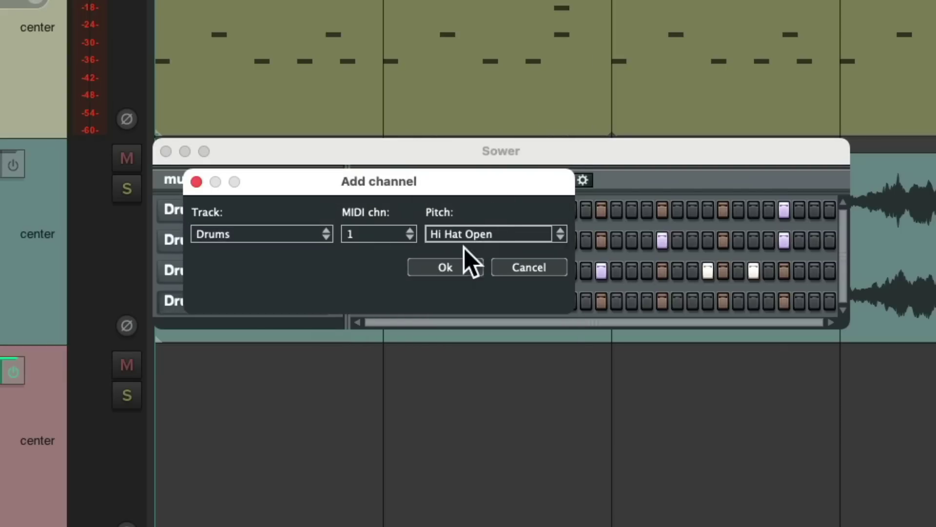
pyautogui.click(458, 266)
# Step: Move Hi Hat Open to the top row and Hi Hat into second place
pyautogui.rightClick(318, 335)
pyautogui.click(341, 450)
pyautogui.rightClick(313, 309)
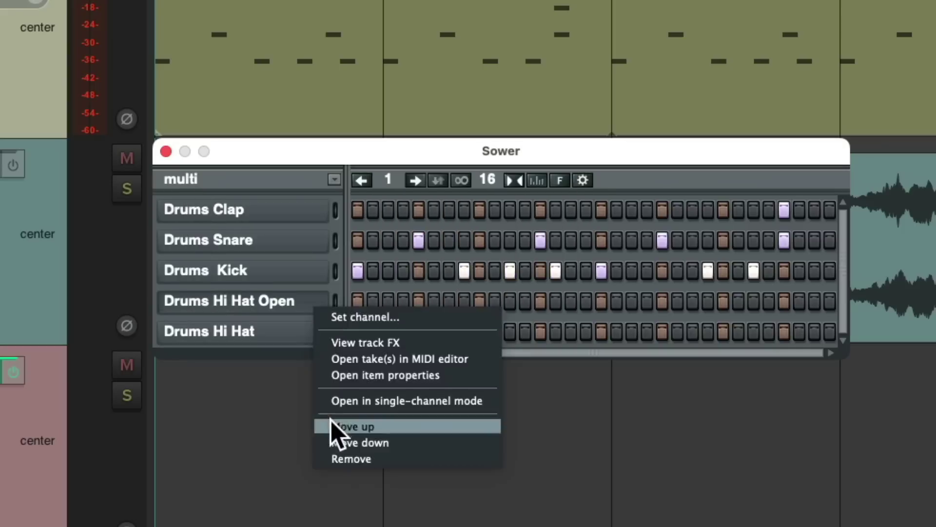
pyautogui.click(341, 426)
pyautogui.rightClick(320, 273)
pyautogui.click(342, 388)
pyautogui.click(342, 357)
pyautogui.rightClick(301, 328)
pyautogui.click(342, 444)
pyautogui.rightClick(302, 303)
pyautogui.click(313, 433)
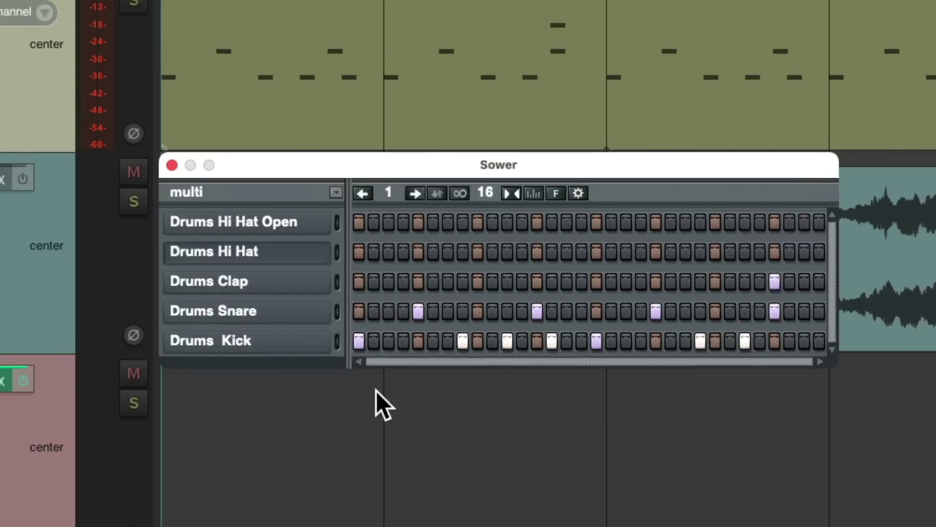
# Step: Switch on Sower's hi-hat steps 1, 3, 5, 6, 7 and 9
pyautogui.click(357, 240)
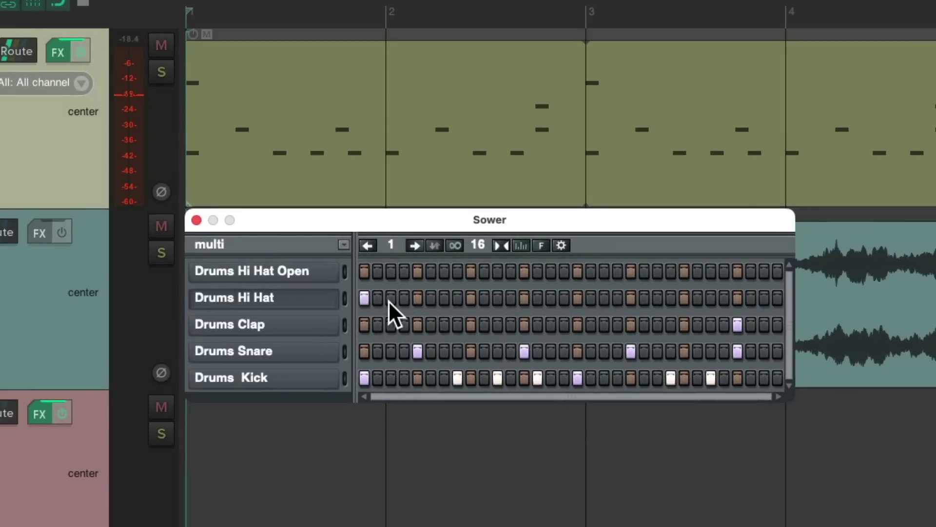
pyautogui.click(391, 298)
pyautogui.click(417, 298)
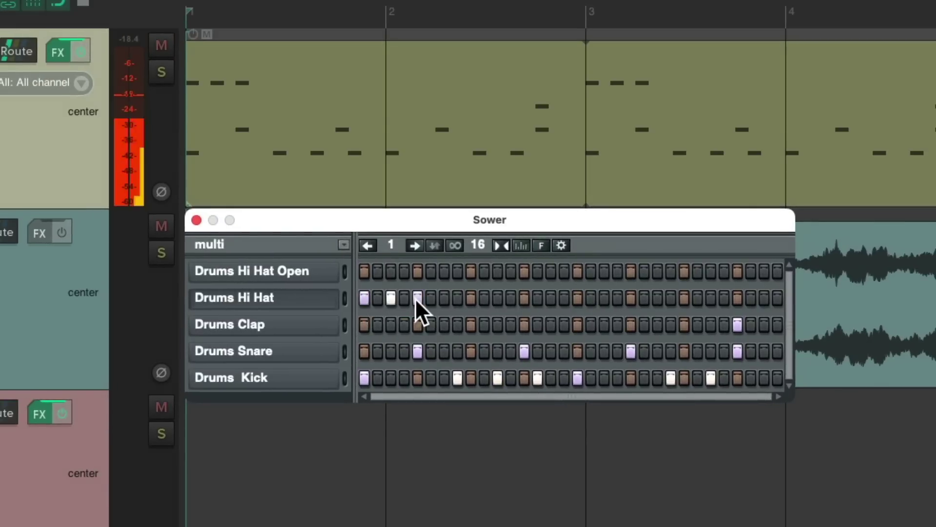
pyautogui.click(431, 298)
pyautogui.click(444, 298)
pyautogui.click(470, 298)
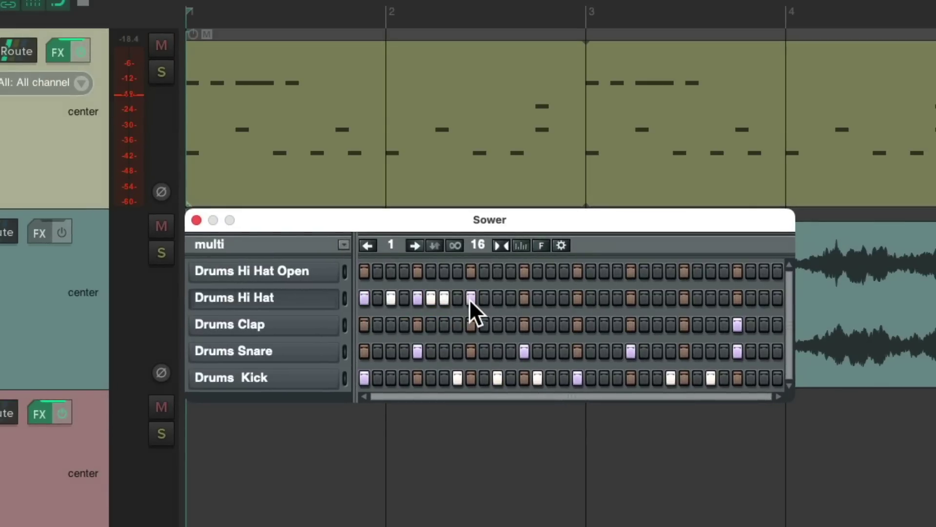
# Step: Add more hi-hat hits to complete the busy two-bar pattern, then play it back
pyautogui.click(497, 272)
pyautogui.click(523, 298)
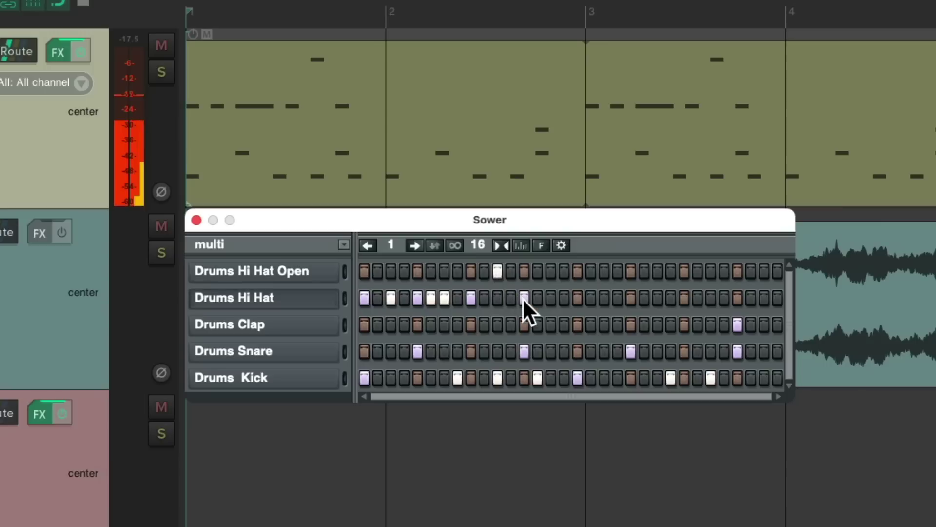
pyautogui.click(551, 298)
pyautogui.click(578, 298)
pyautogui.click(604, 298)
pyautogui.click(617, 297)
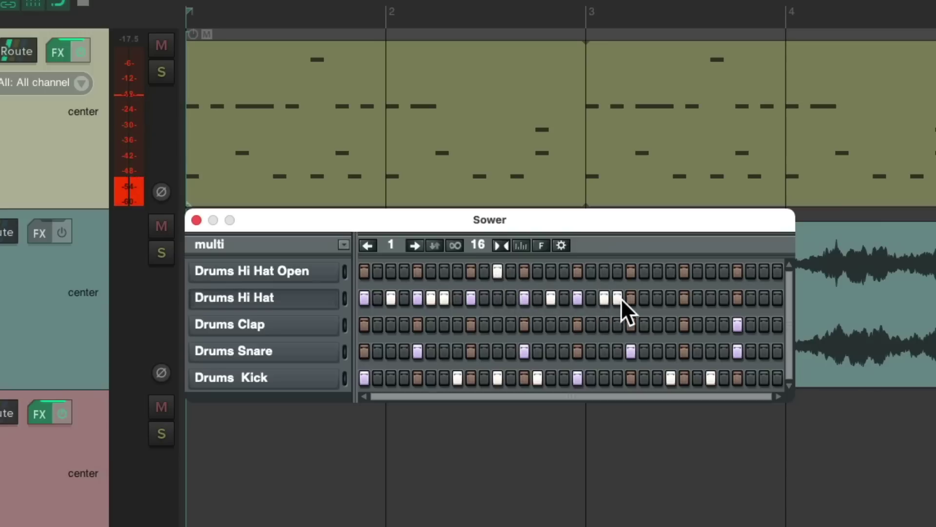
pyautogui.click(630, 298)
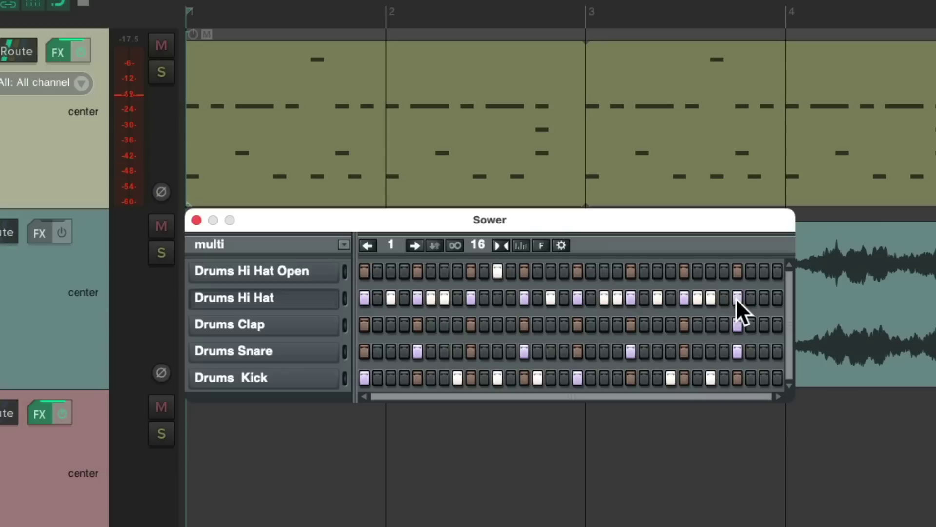
pyautogui.press('space')
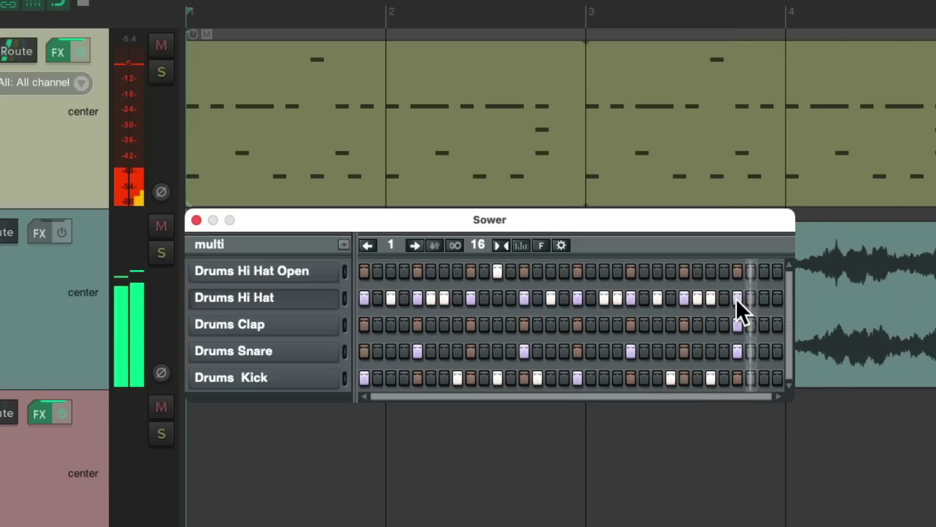
pyautogui.press('space')
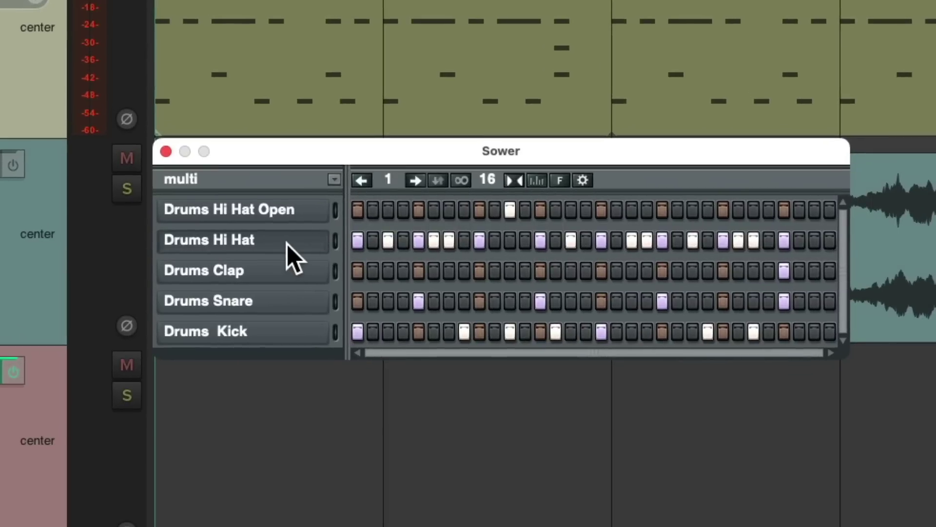
# Step: Show Sower's velocity lane and lower four hi-hat hits to about half velocity (63–74) while auditioning
pyautogui.click(536, 181)
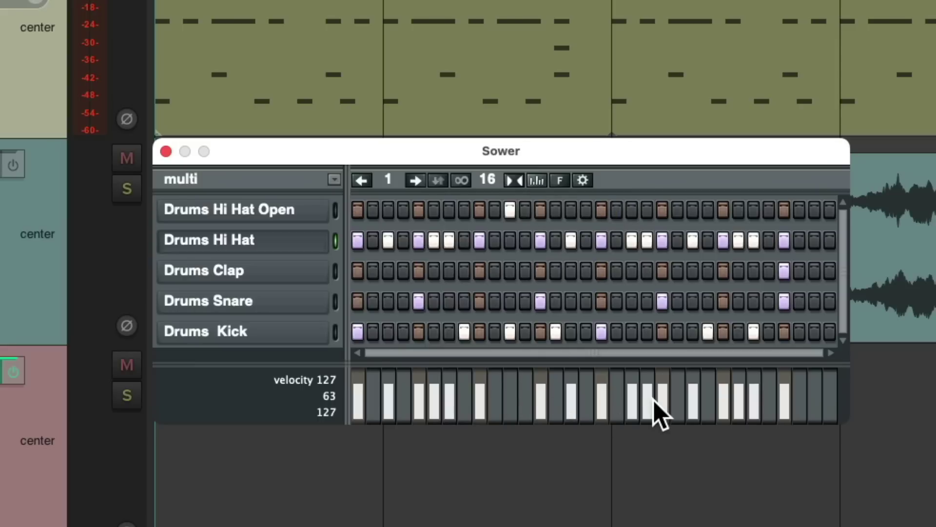
pyautogui.moveTo(385, 395); pyautogui.dragTo(387, 403)
pyautogui.moveTo(438, 387); pyautogui.dragTo(434, 398)
pyautogui.press('space')
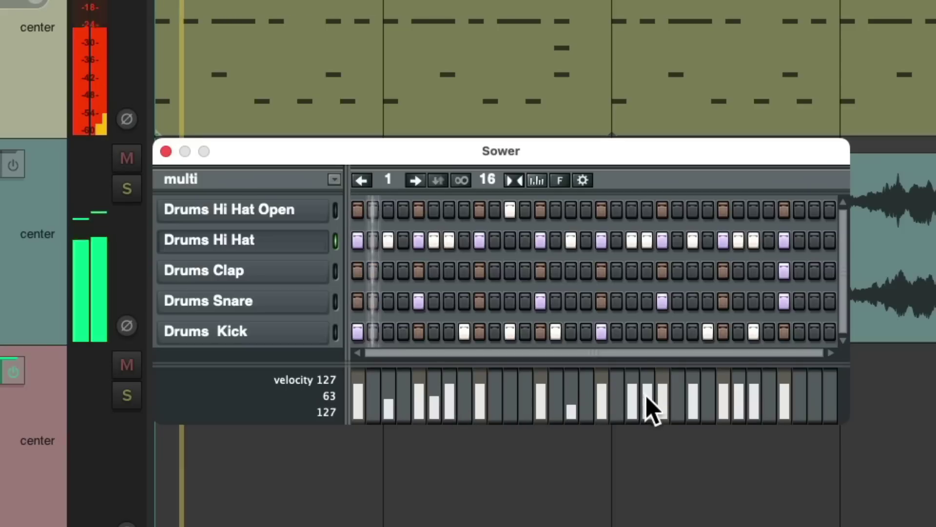
pyautogui.moveTo(647, 400); pyautogui.dragTo(649, 405)
pyautogui.moveTo(743, 396); pyautogui.dragTo(741, 399)
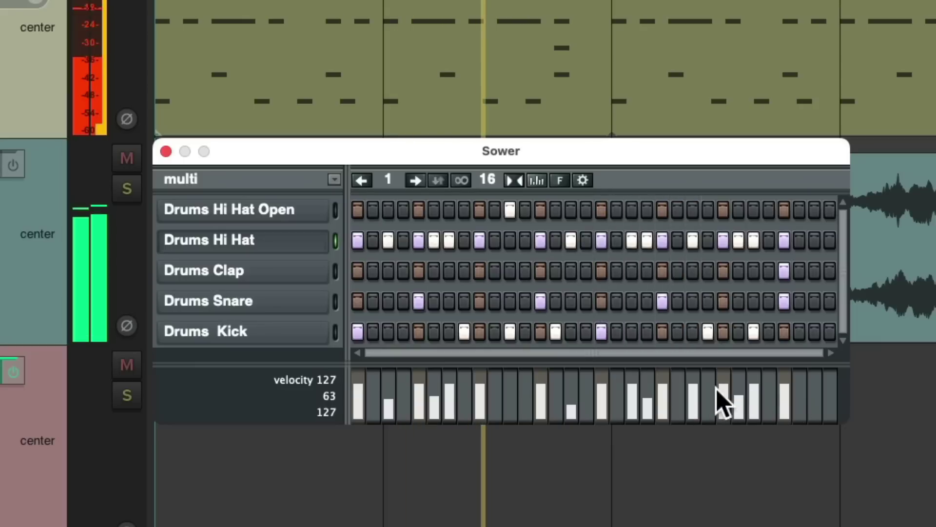
# Step: Stop playback, hide the velocity lane, remove all Sower channels and close Sower
pyautogui.press('space')
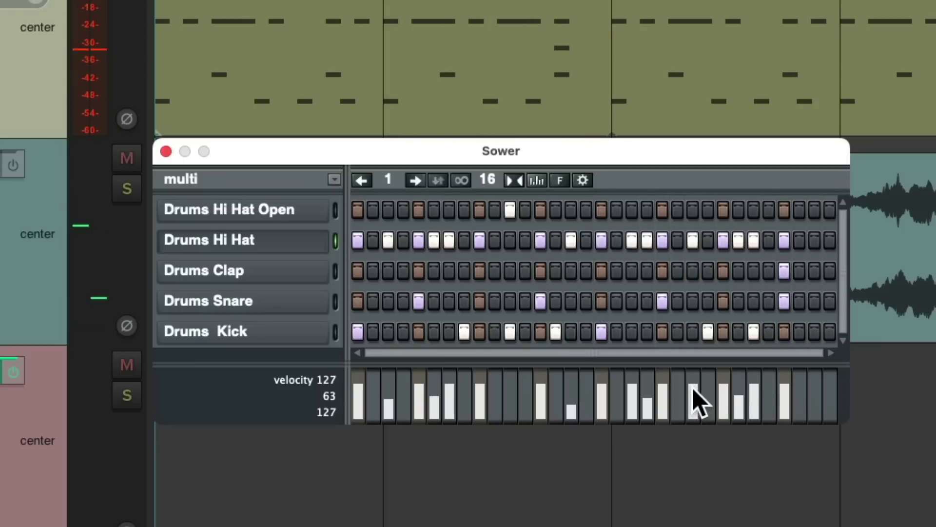
pyautogui.click(535, 179)
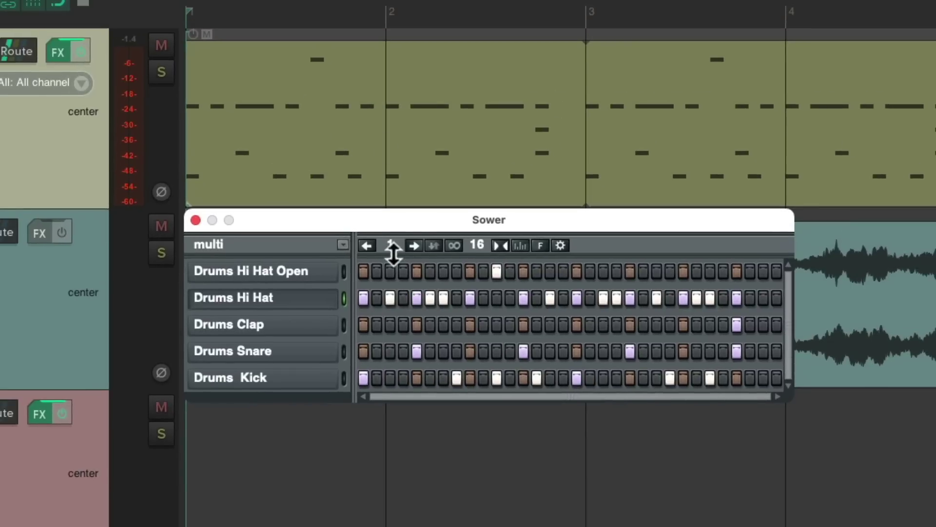
pyautogui.click(340, 245)
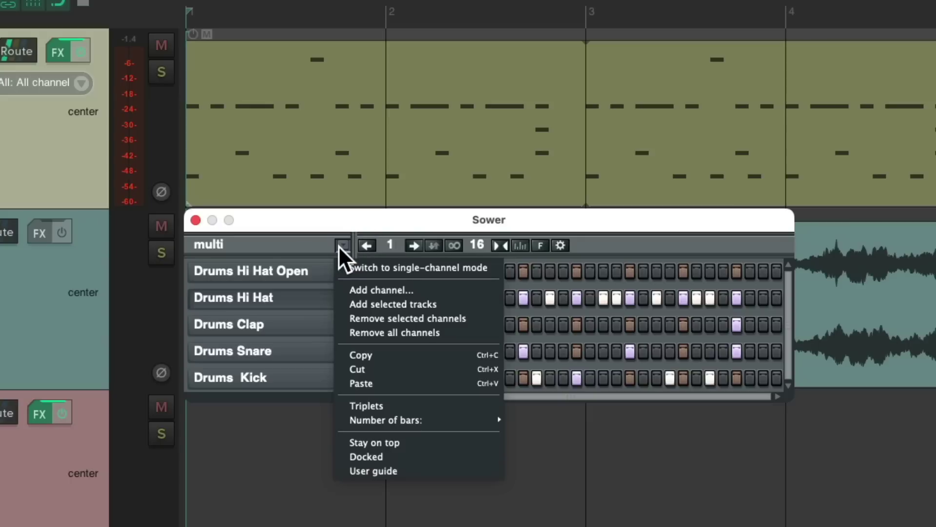
pyautogui.click(344, 332)
pyautogui.click(195, 219)
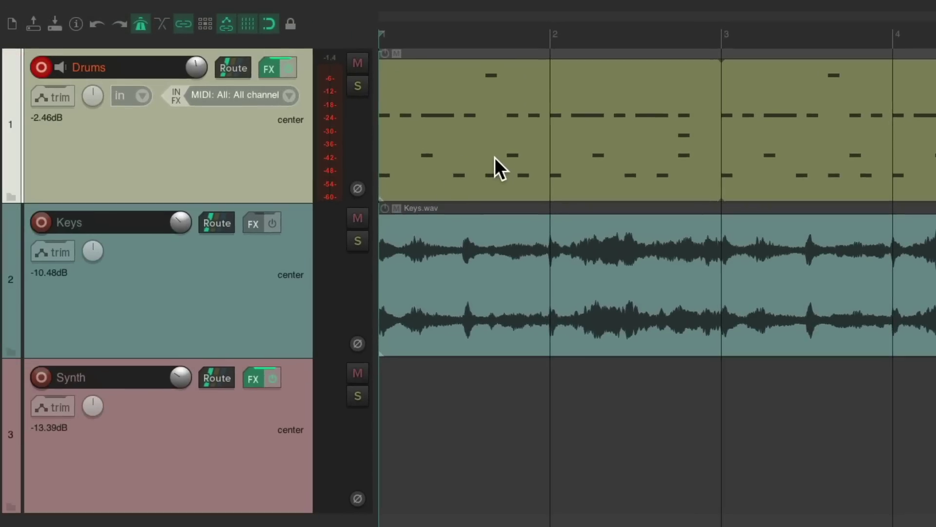
# Step: In the Drums item's MIDI editor, add a Kick note on the third sixteenth of bar 1
pyautogui.doubleClick(489, 81)
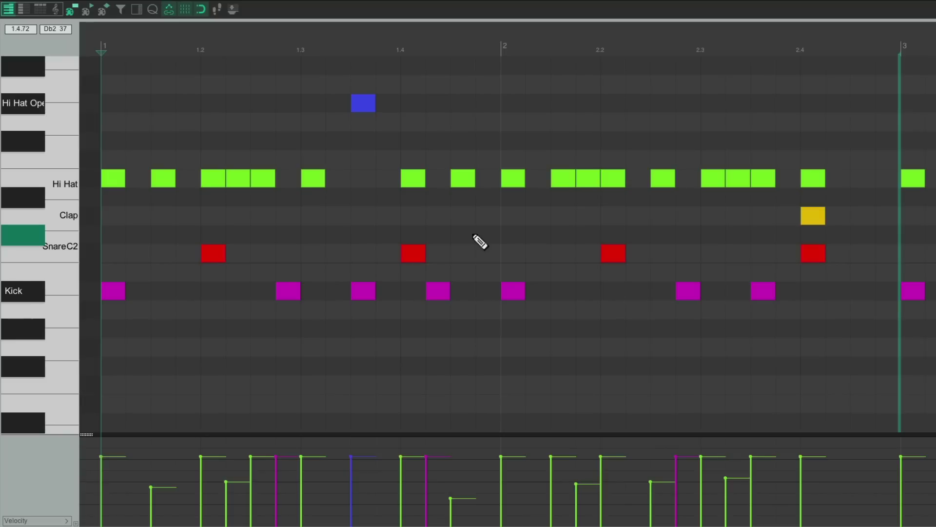
pyautogui.press('space')
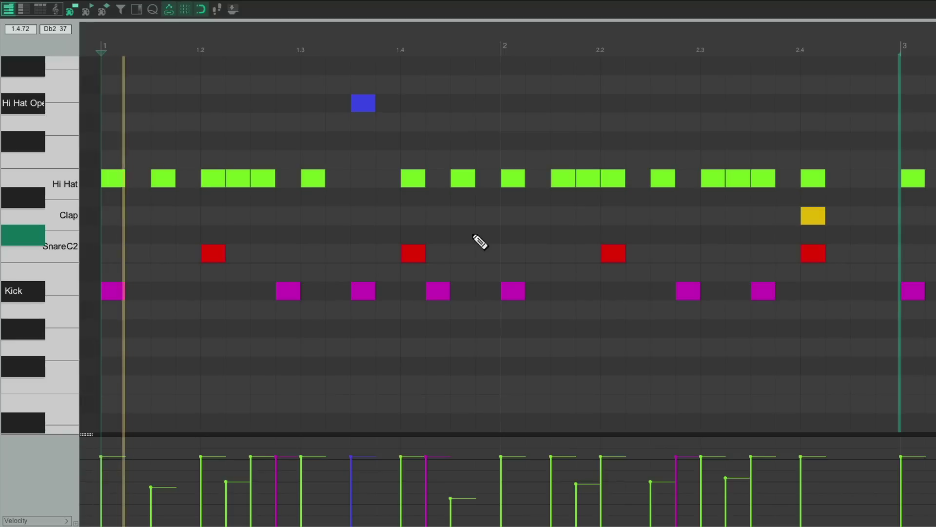
pyautogui.press('space')
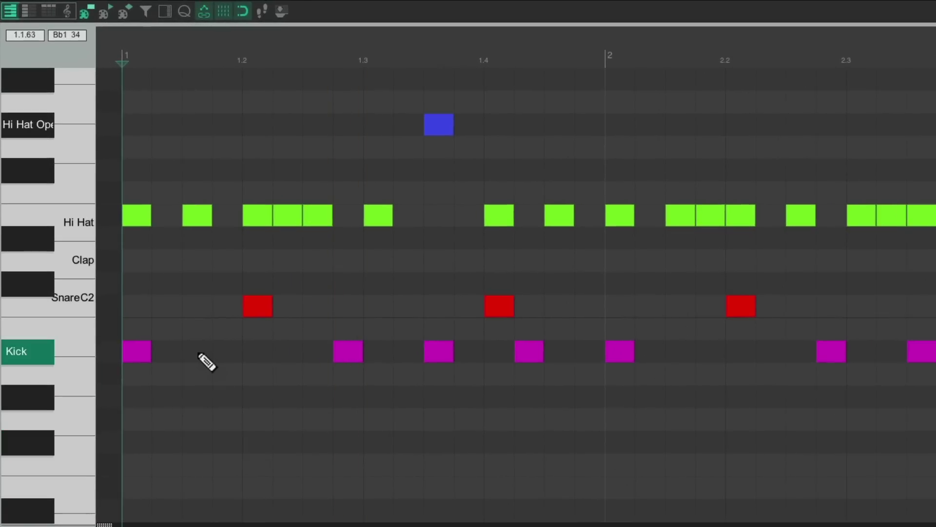
pyautogui.click(199, 354)
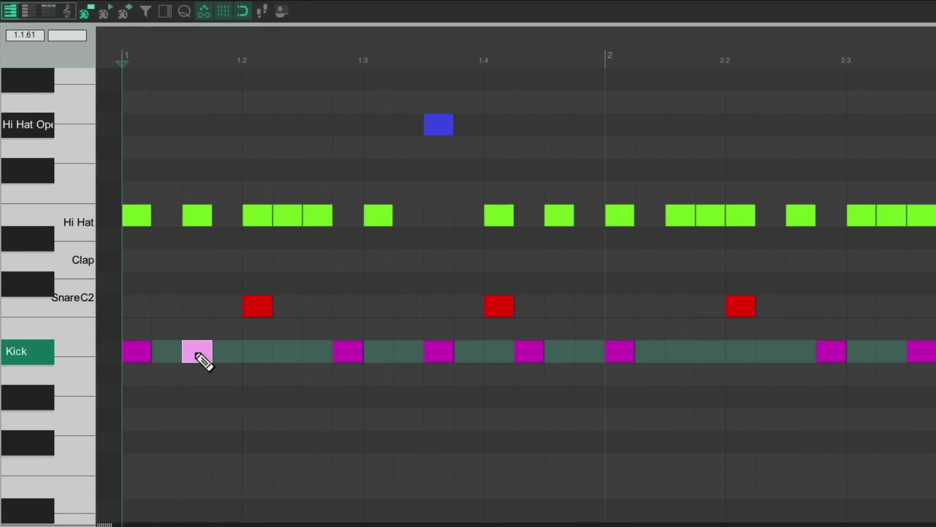
pyautogui.press('space')
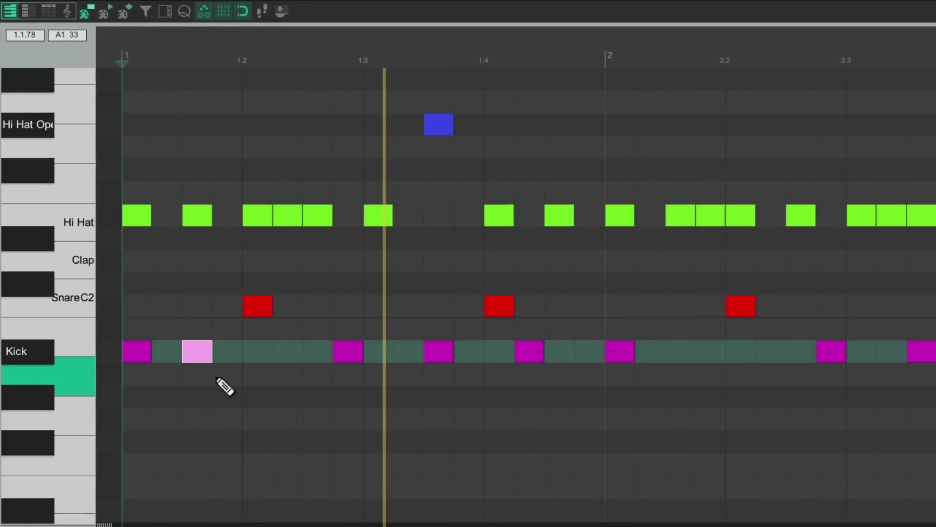
pyautogui.press('space')
# Step: Add and then delete a test Kick note after beat 1.2, then close the MIDI editor
pyautogui.click(288, 351)
pyautogui.press('space')
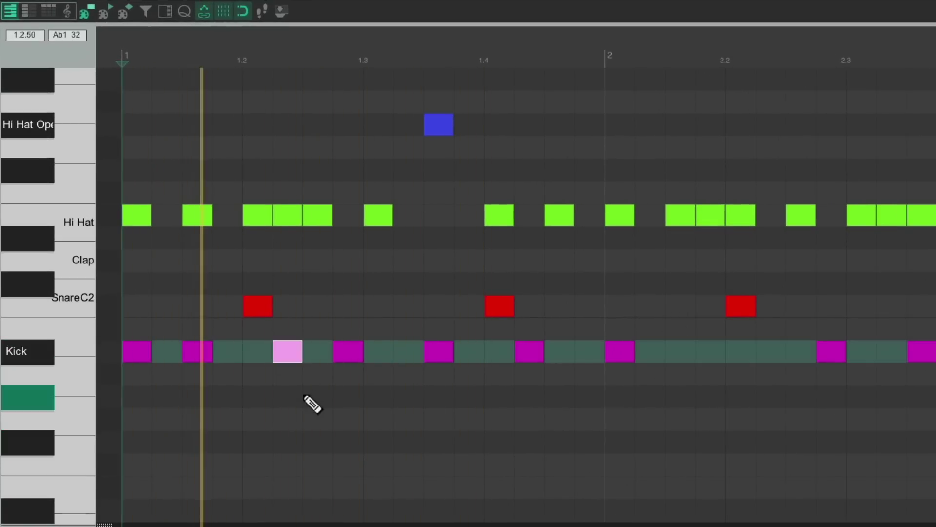
pyautogui.press('space')
pyautogui.rightClick(284, 352)
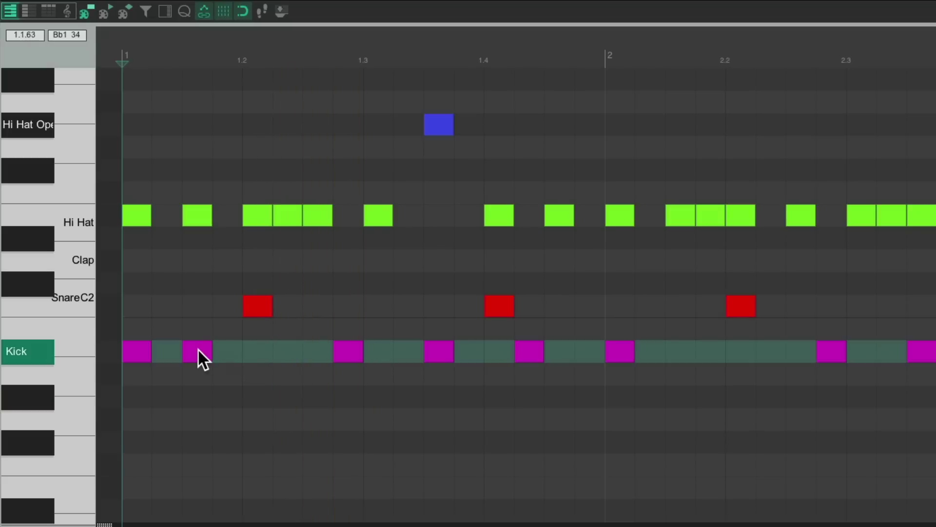
pyautogui.press('Escape')
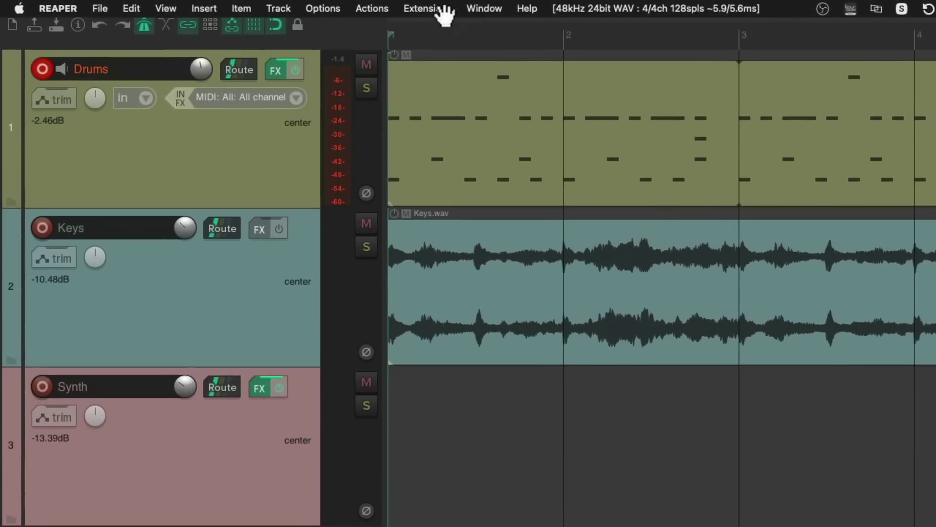
# Step: Reopen Sower, add a channel on track Drums with pitch Kick, and play it
pyautogui.click(379, 9)
pyautogui.click(488, 446)
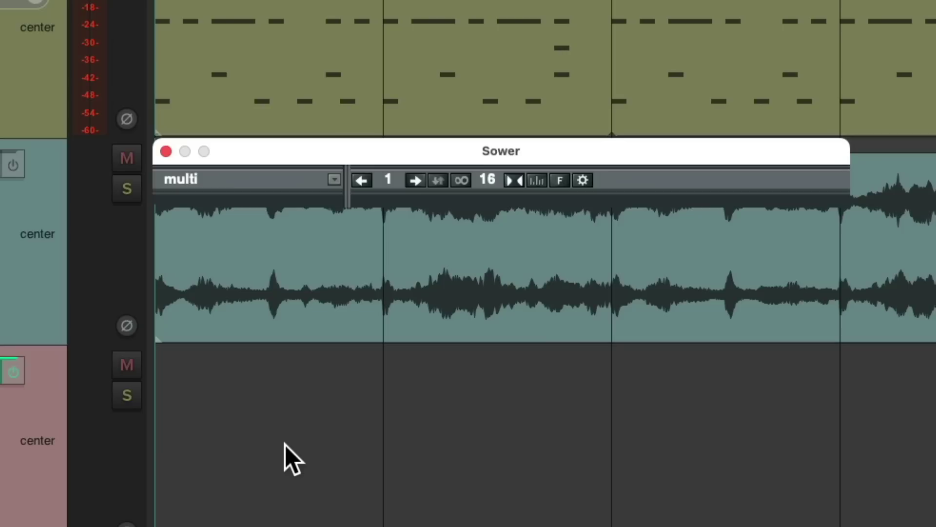
pyautogui.click(334, 179)
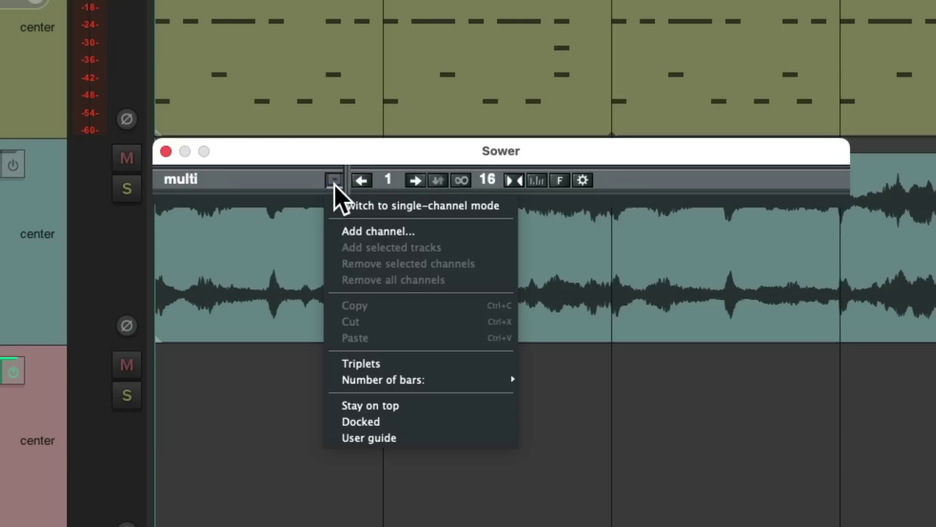
pyautogui.click(348, 233)
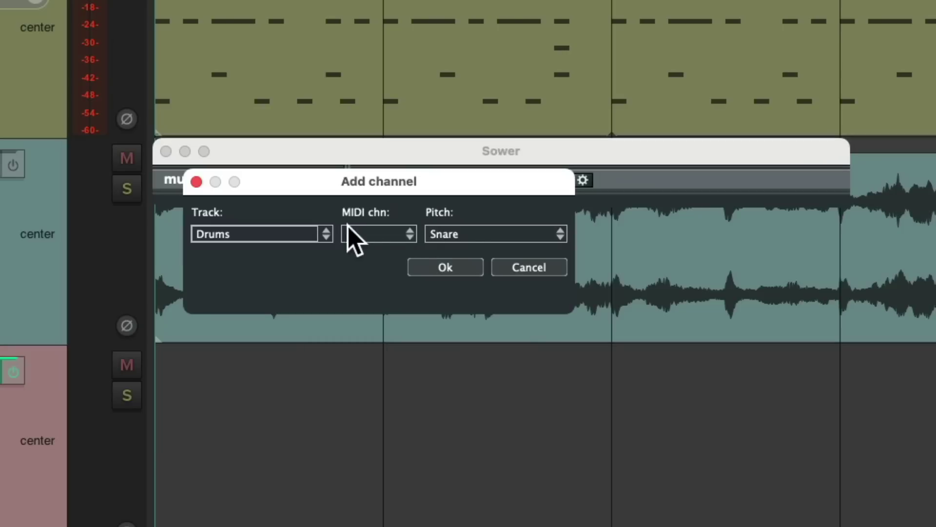
pyautogui.click(477, 240)
pyautogui.click(467, 266)
pyautogui.click(467, 267)
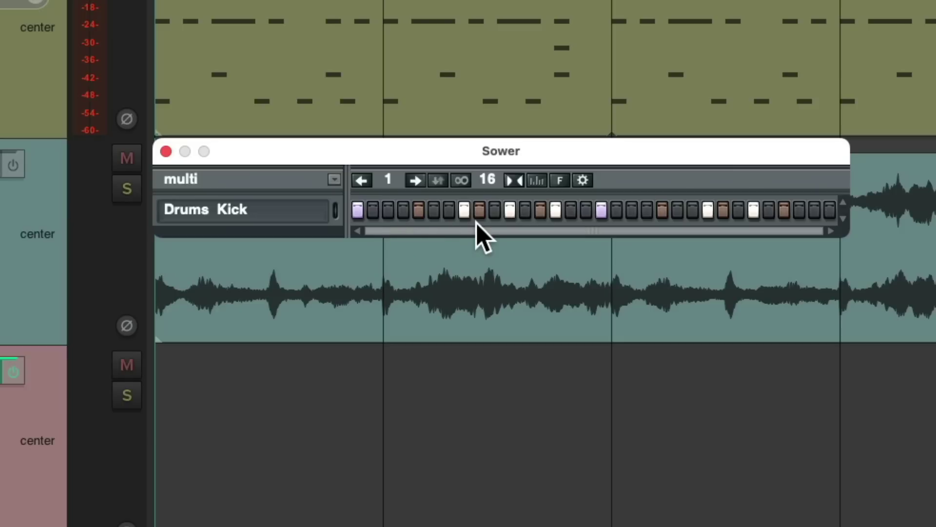
pyautogui.press('space')
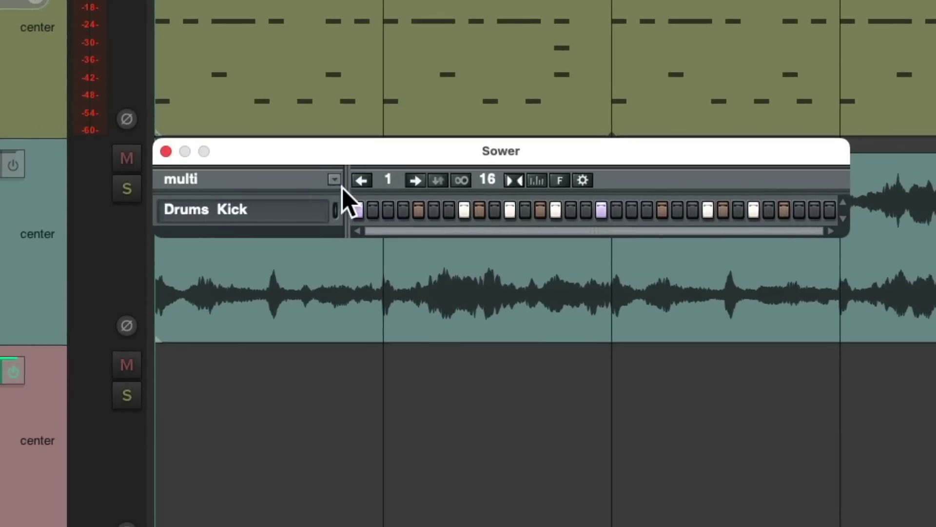
# Step: Replace Sower's channels with a Synth track channel and switch to single-channel mode
pyautogui.click(343, 245)
pyautogui.click(344, 282)
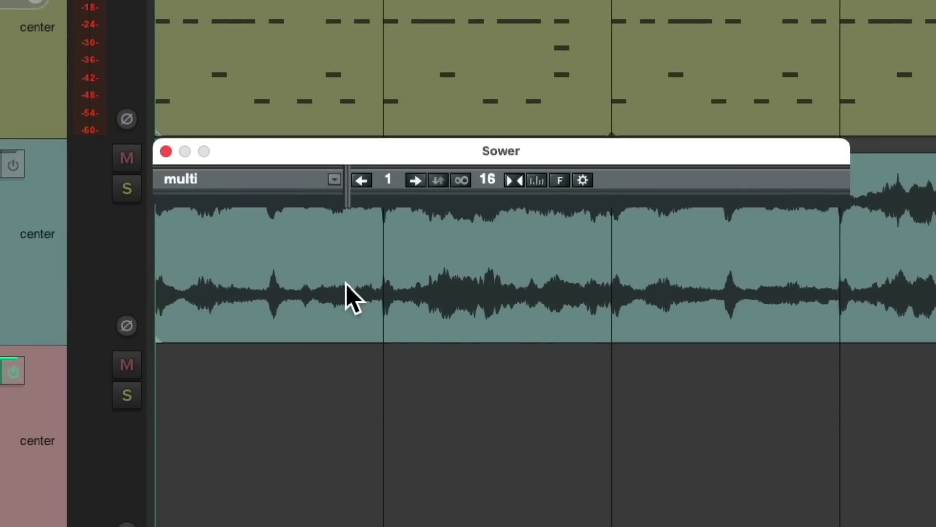
pyautogui.click(336, 180)
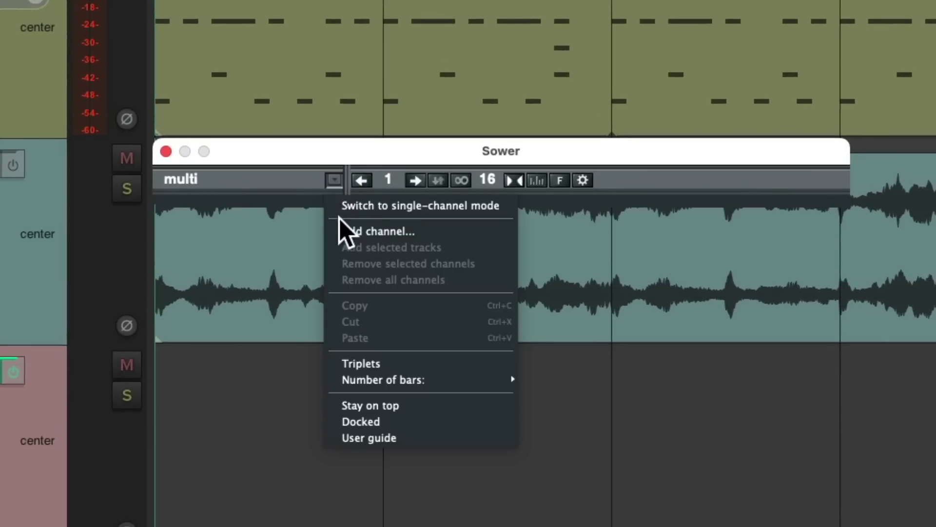
pyautogui.click(342, 231)
pyautogui.click(326, 233)
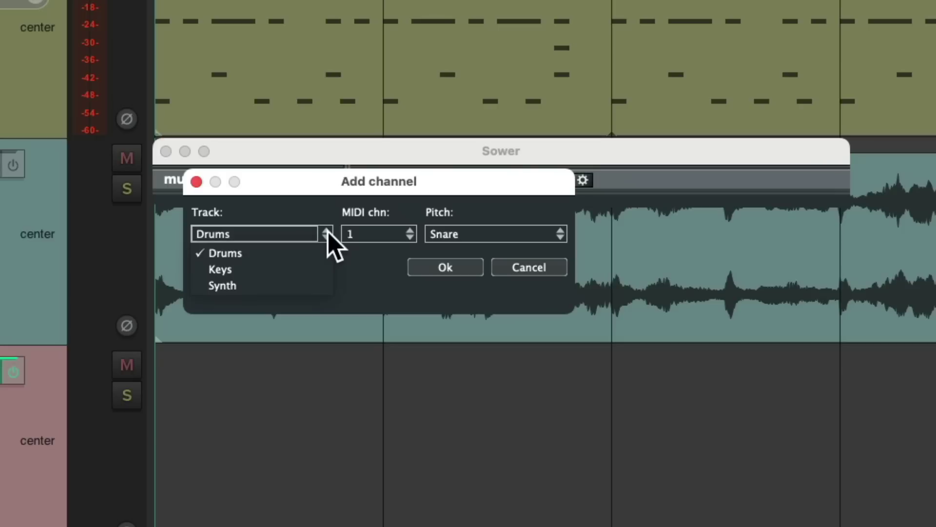
pyautogui.click(320, 287)
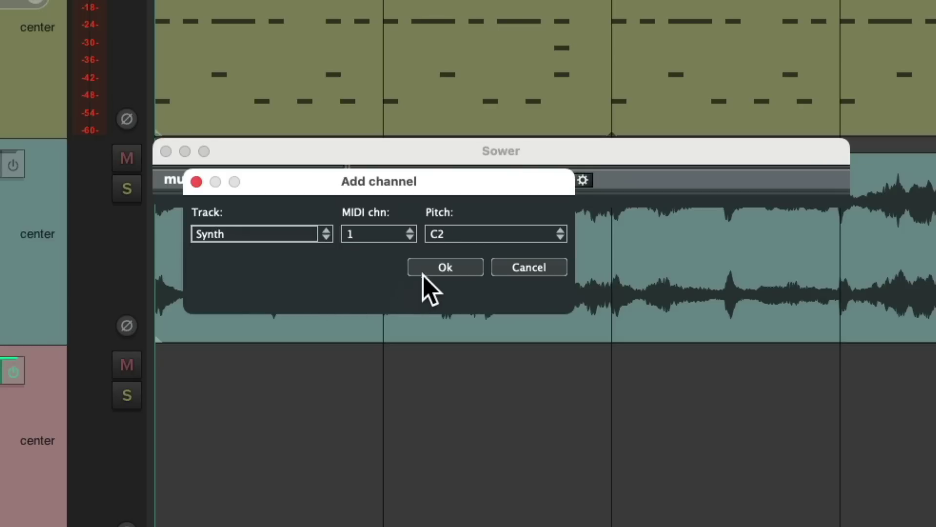
pyautogui.click(431, 270)
pyautogui.click(334, 180)
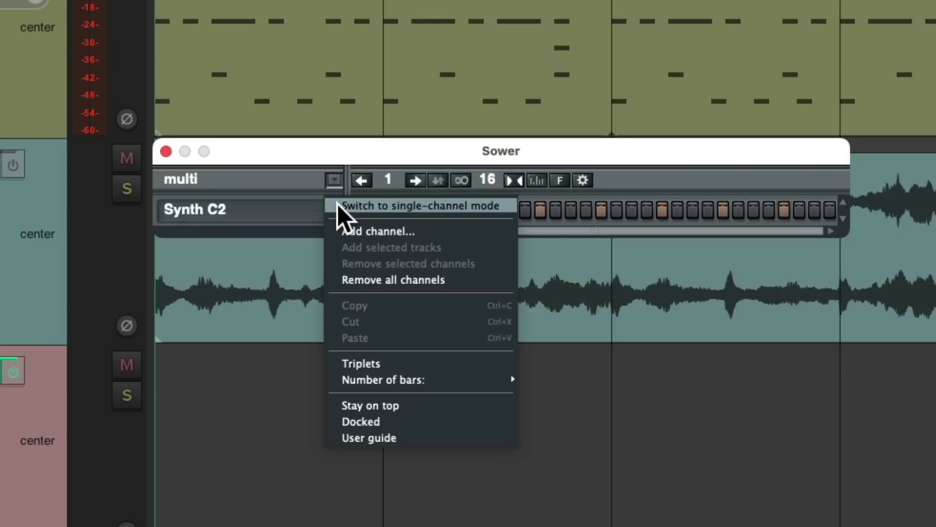
pyautogui.click(337, 205)
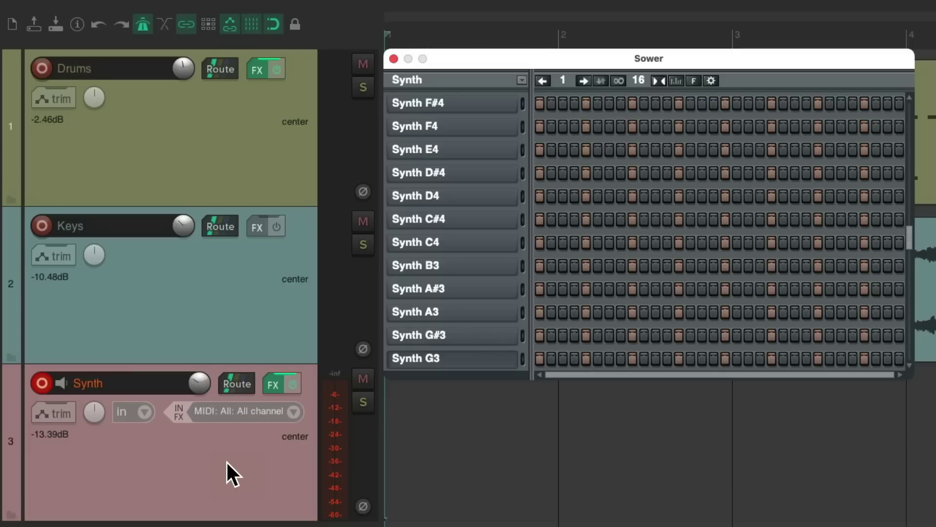
pyautogui.press('space')
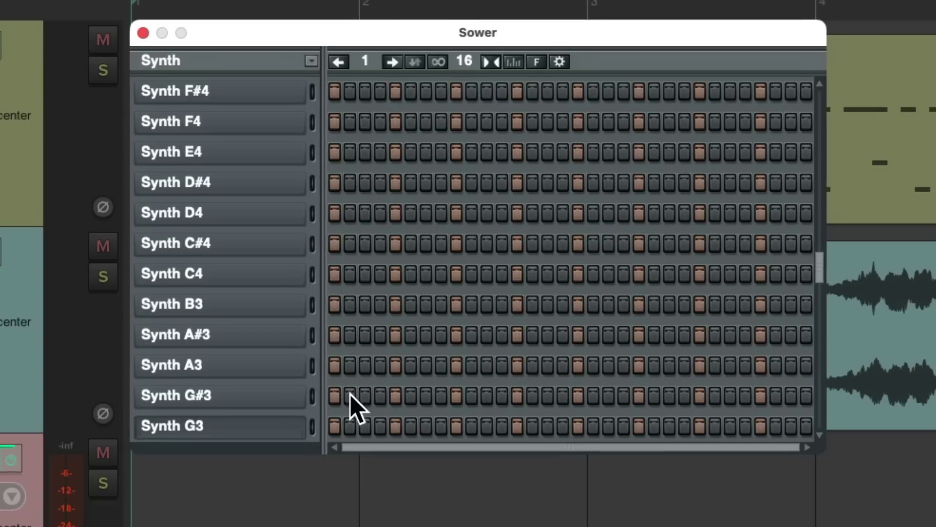
pyautogui.moveTo(340, 428); pyautogui.dragTo(807, 427)
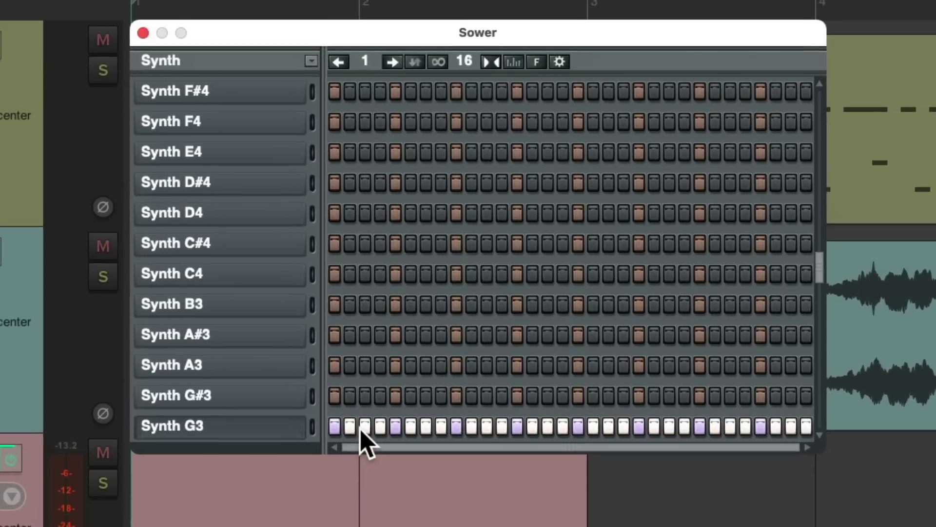
pyautogui.click(399, 341)
pyautogui.click(426, 427)
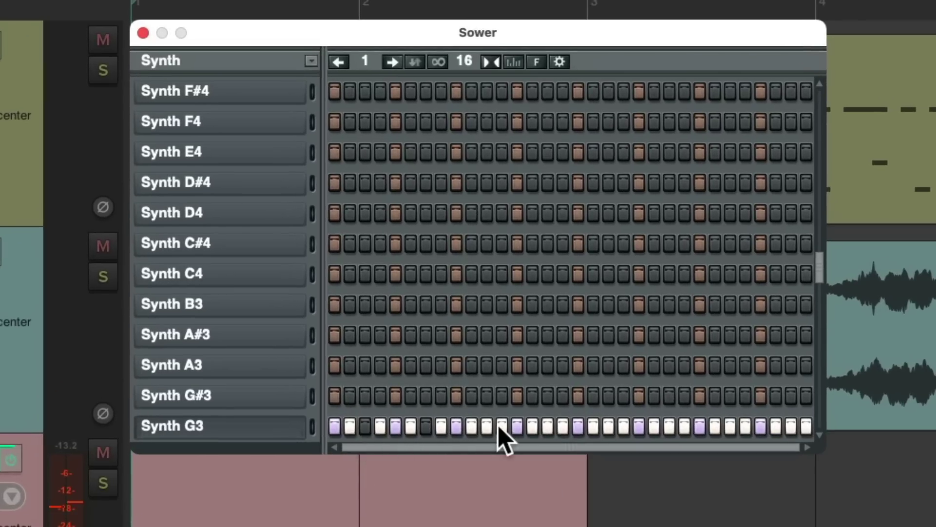
pyautogui.click(501, 427)
pyautogui.click(562, 427)
pyautogui.click(623, 427)
pyautogui.click(669, 427)
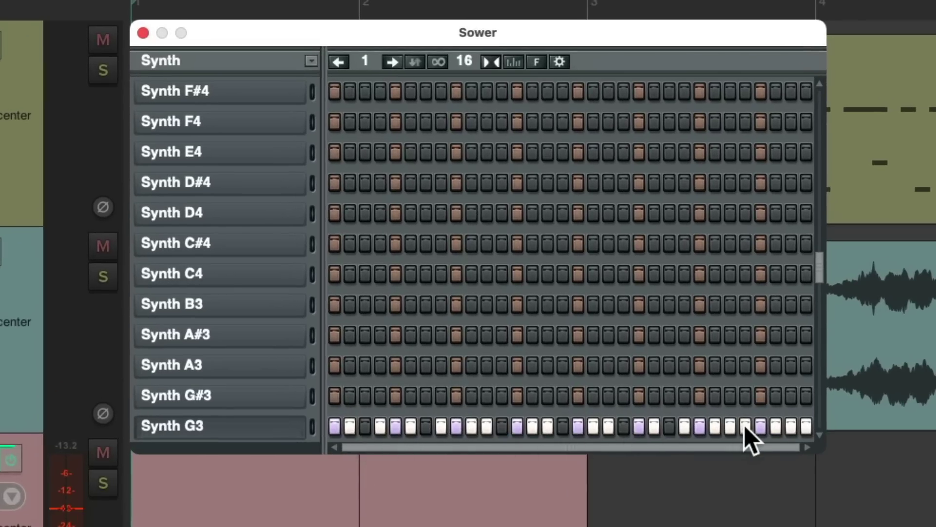
pyautogui.click(745, 428)
pyautogui.press('space')
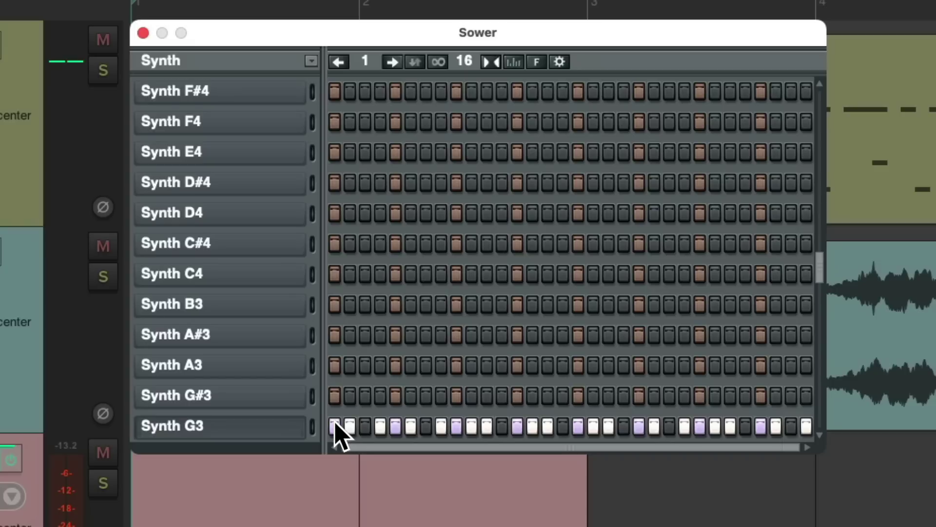
pyautogui.moveTo(336, 432); pyautogui.dragTo(811, 432)
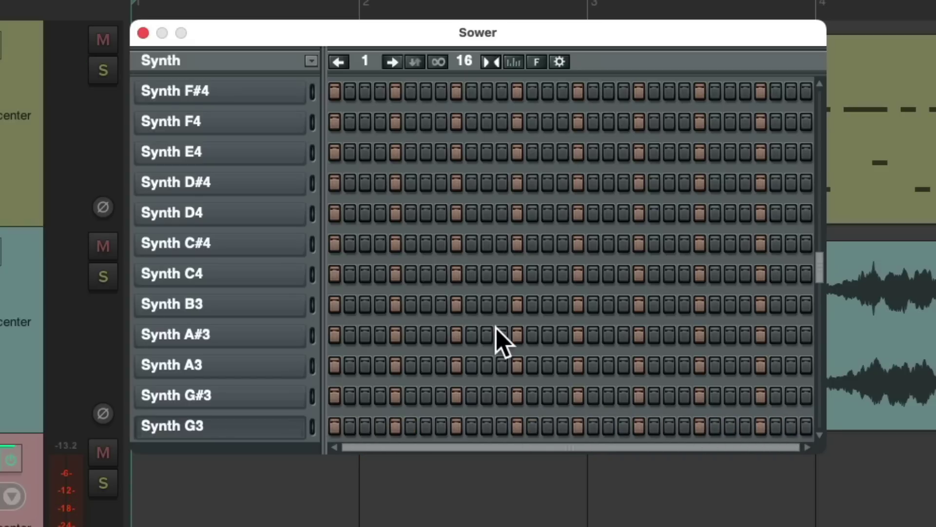
# Step: Program the first bar of the arpeggio on steps 1–13 using C4, A#3, G3, D#4 and D4
pyautogui.click(335, 274)
pyautogui.click(350, 334)
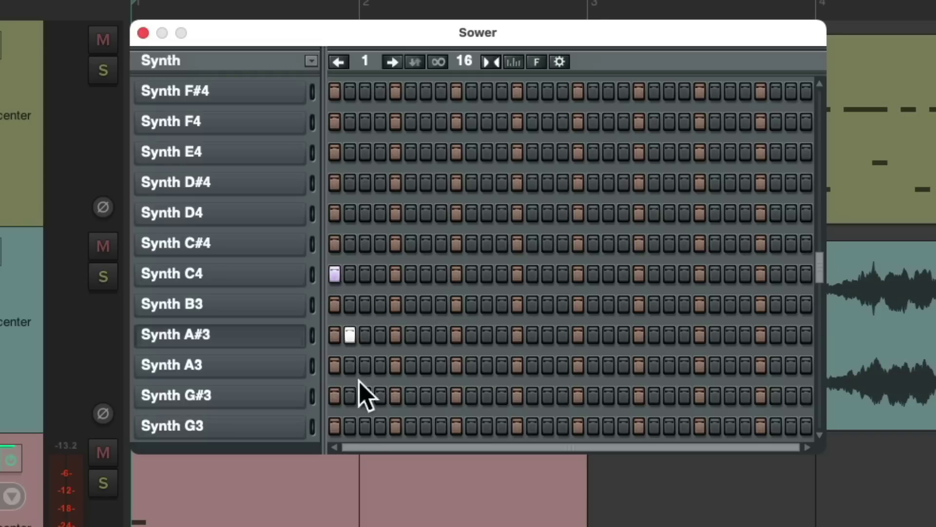
pyautogui.click(365, 426)
pyautogui.click(395, 274)
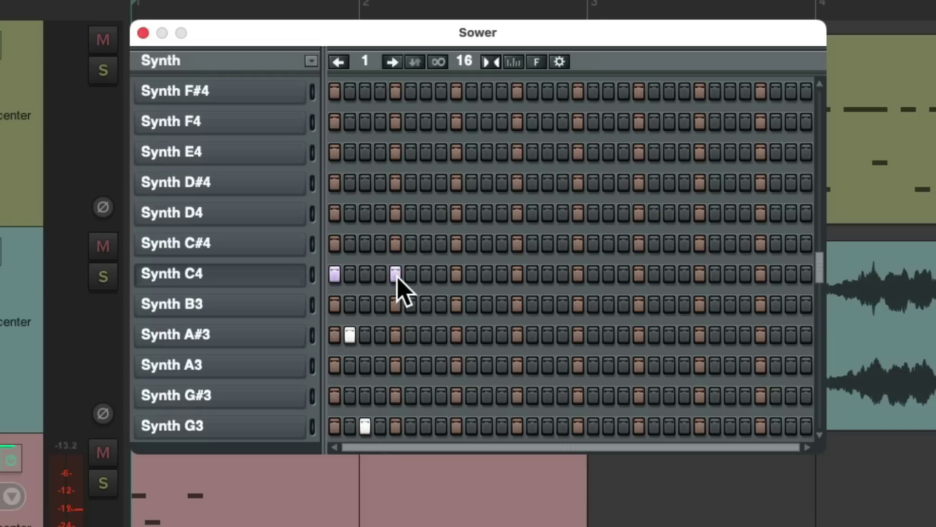
pyautogui.click(410, 183)
pyautogui.click(426, 213)
pyautogui.click(440, 334)
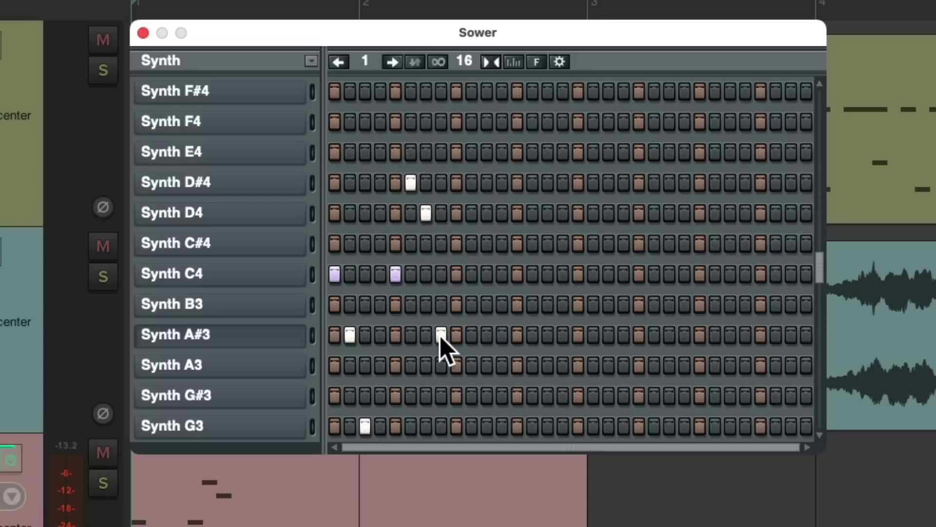
pyautogui.click(456, 274)
pyautogui.click(471, 334)
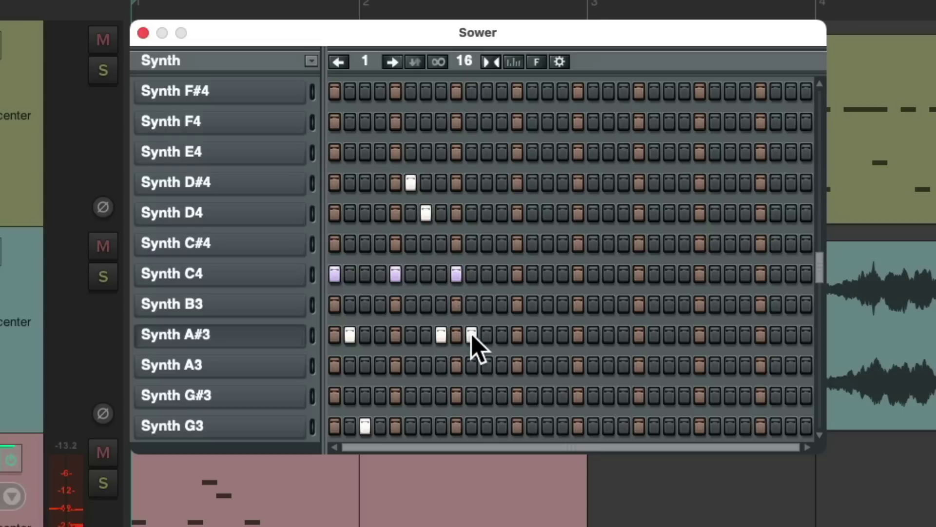
pyautogui.click(486, 426)
pyautogui.click(517, 275)
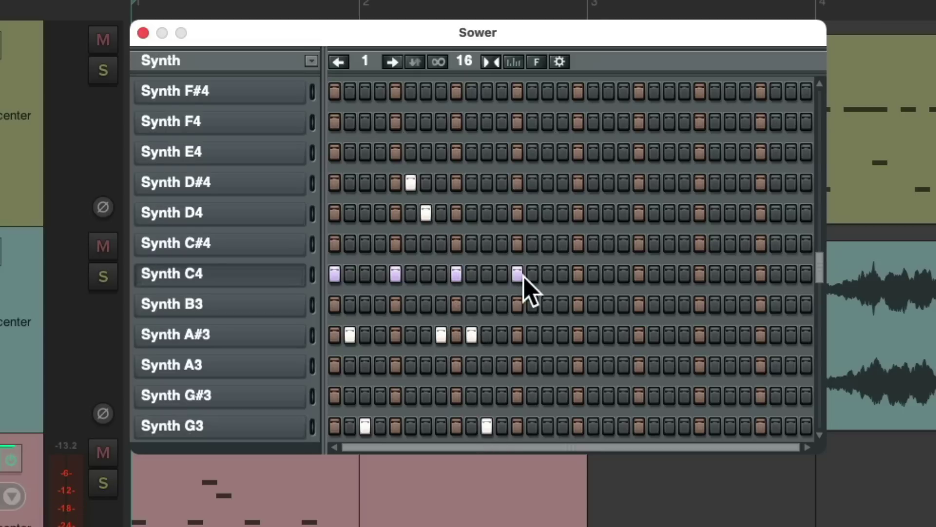
# Step: Program the second bar's arpeggio on steps 17–31 with the same notes, then play it
pyautogui.click(577, 275)
pyautogui.click(593, 334)
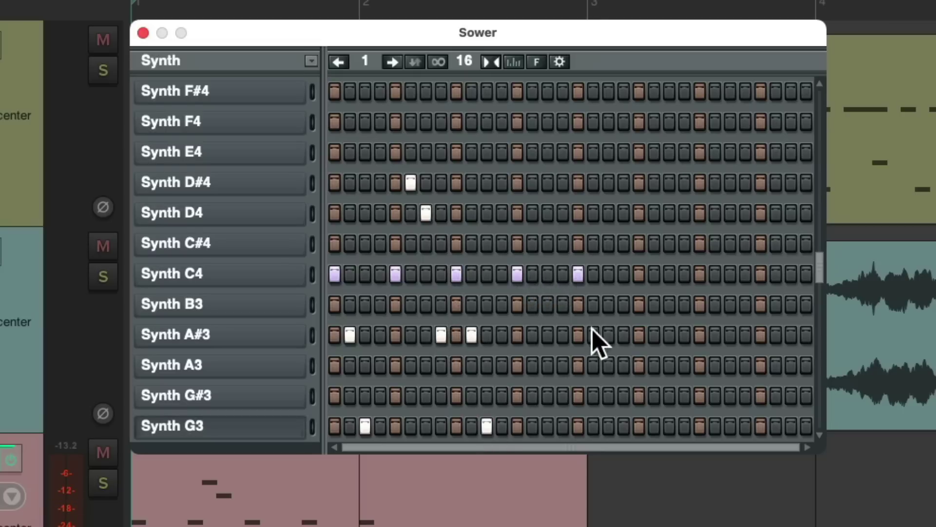
pyautogui.click(608, 426)
pyautogui.click(624, 334)
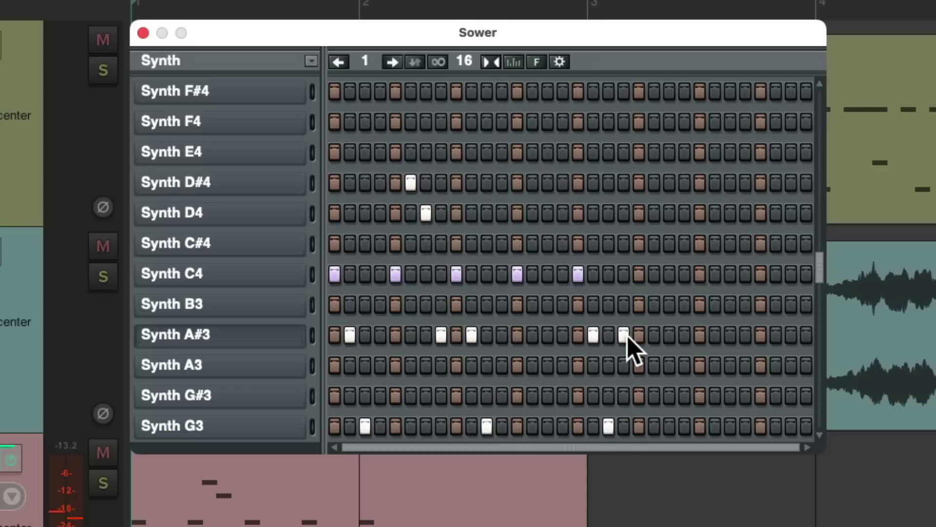
pyautogui.click(639, 183)
pyautogui.click(669, 213)
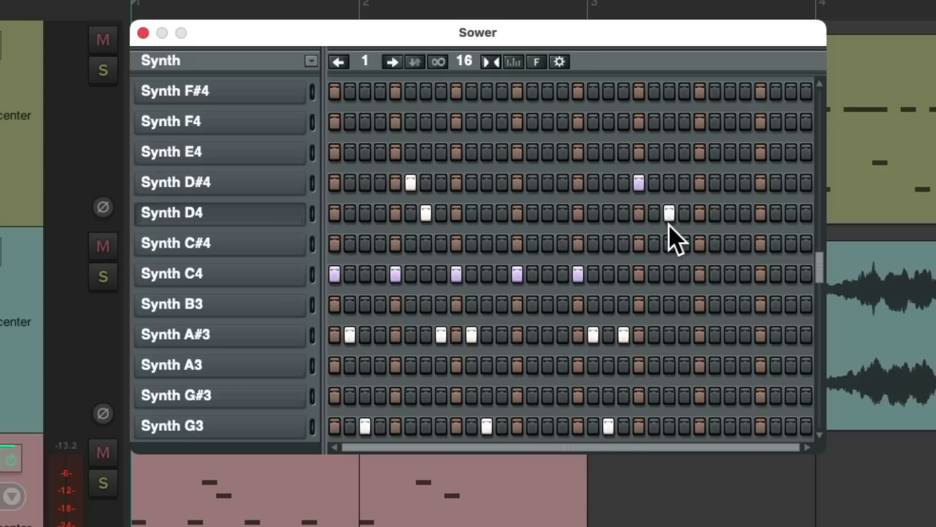
pyautogui.click(699, 275)
pyautogui.click(714, 335)
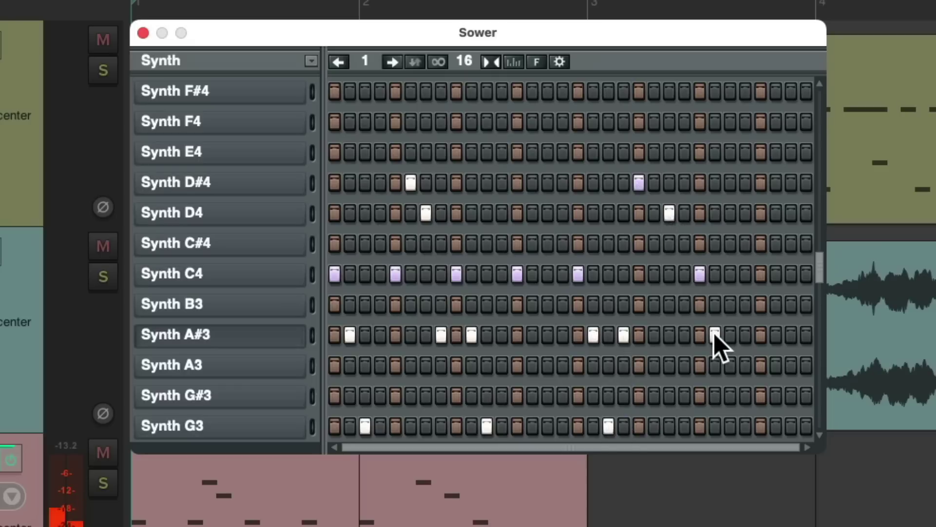
pyautogui.click(730, 426)
pyautogui.click(745, 334)
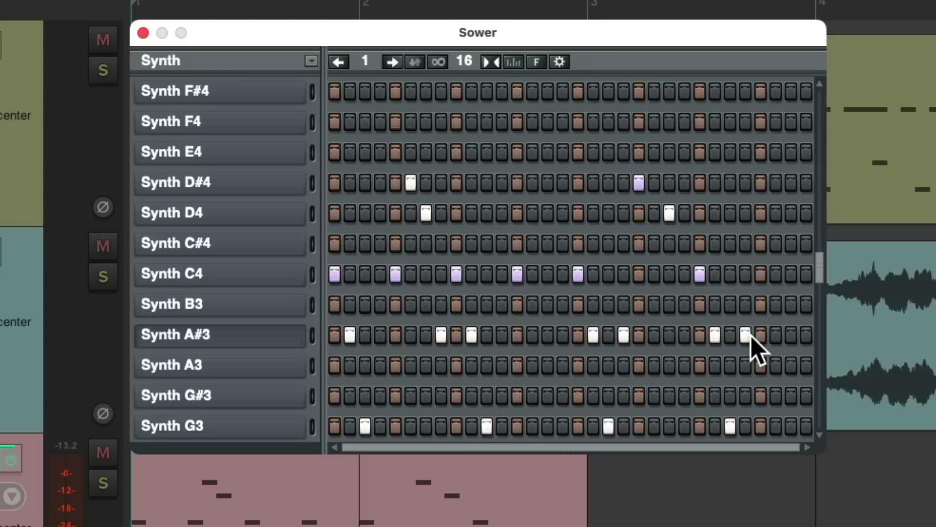
pyautogui.click(761, 184)
pyautogui.click(791, 213)
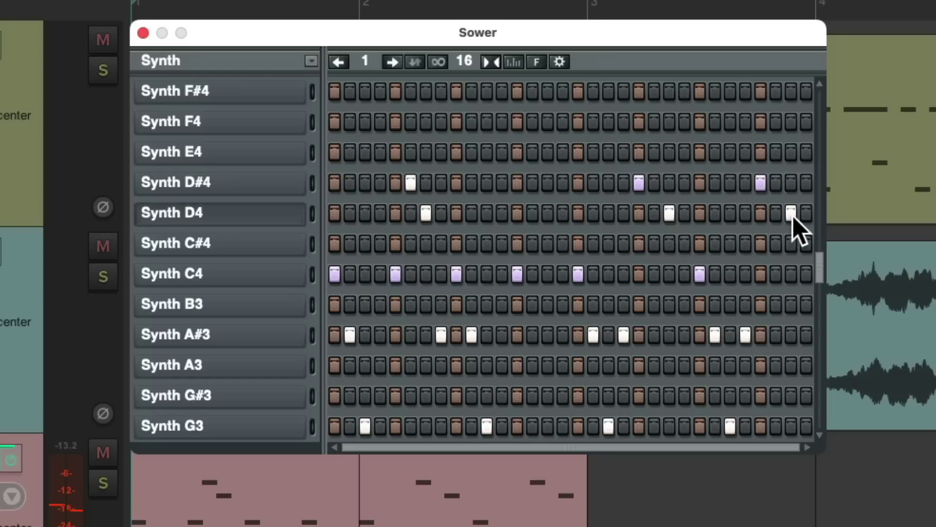
pyautogui.press('space')
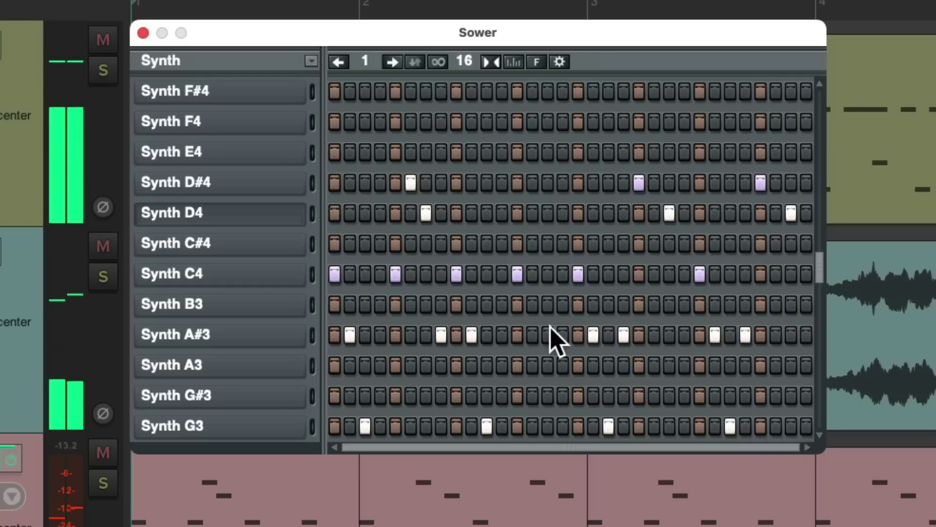
# Step: Stop playback, close Sower and open the Synth item in the MIDI editor
pyautogui.press('space')
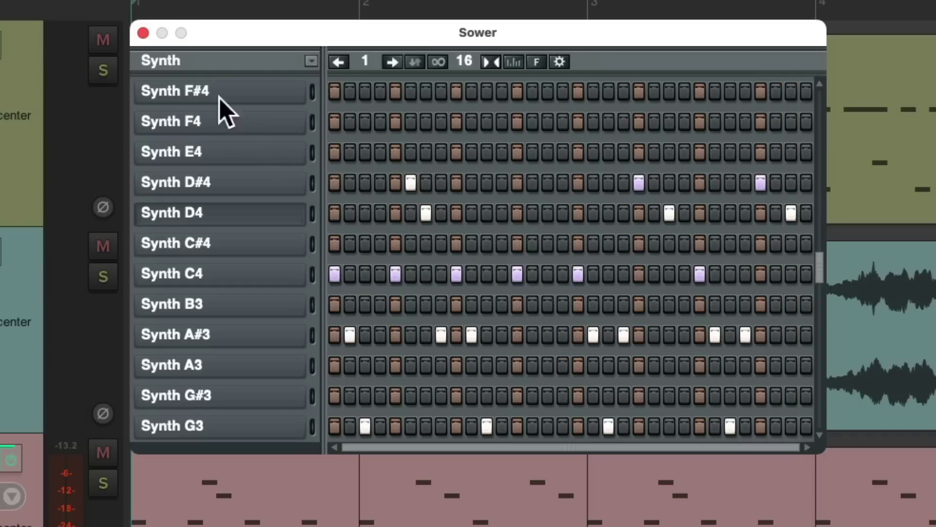
pyautogui.click(143, 33)
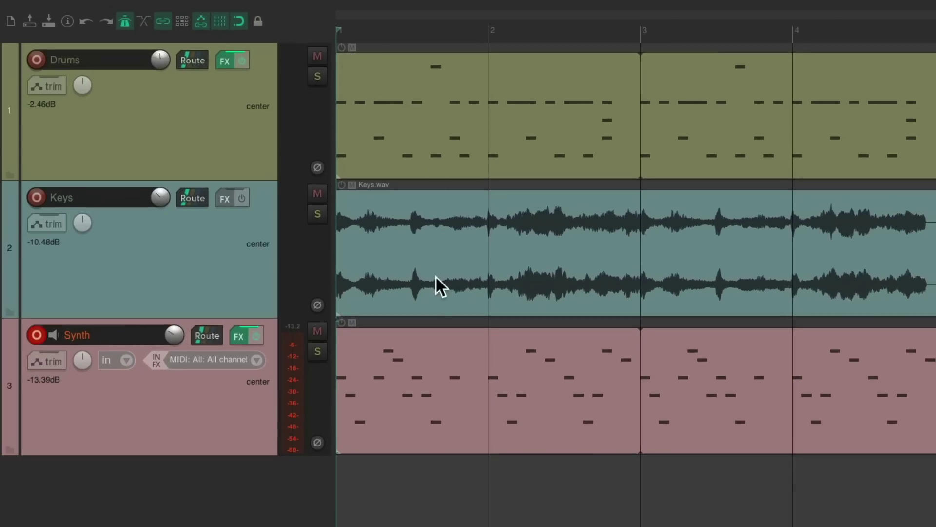
pyautogui.click(437, 350)
pyautogui.doubleClick(437, 350)
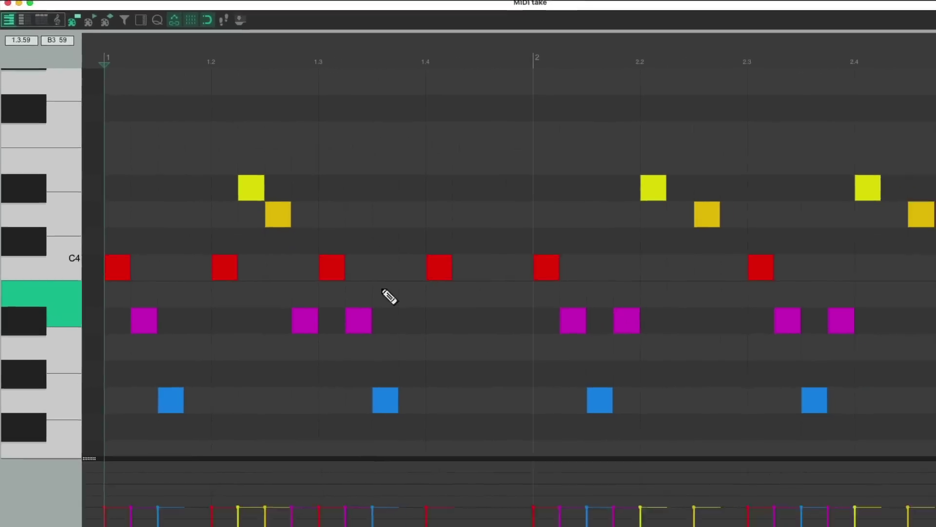